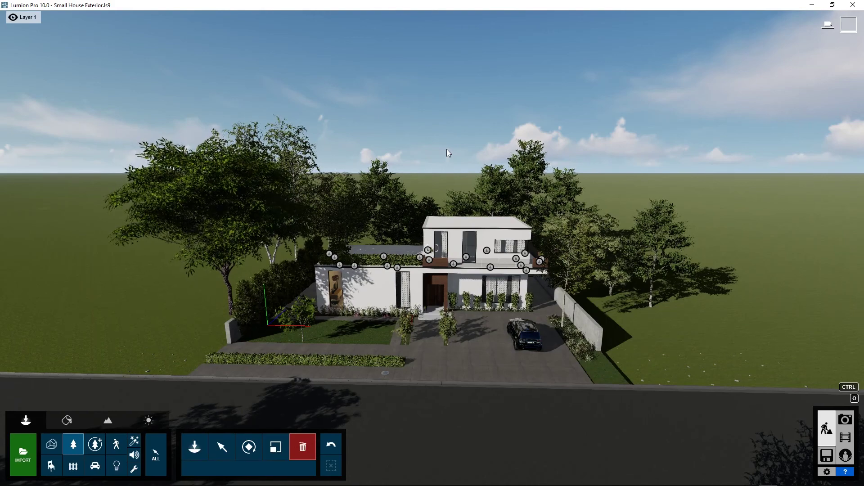
# - Turn on the OpenStreetMap landscape feature for the house scene and accept its beta notice
pyautogui.moveTo(484, 137)
pyautogui.mouseDown(button='right')
pyautogui.moveTo(502, 147)
pyautogui.moveTo(471, 137)
pyautogui.mouseUp(button='right')
pyautogui.press('w')
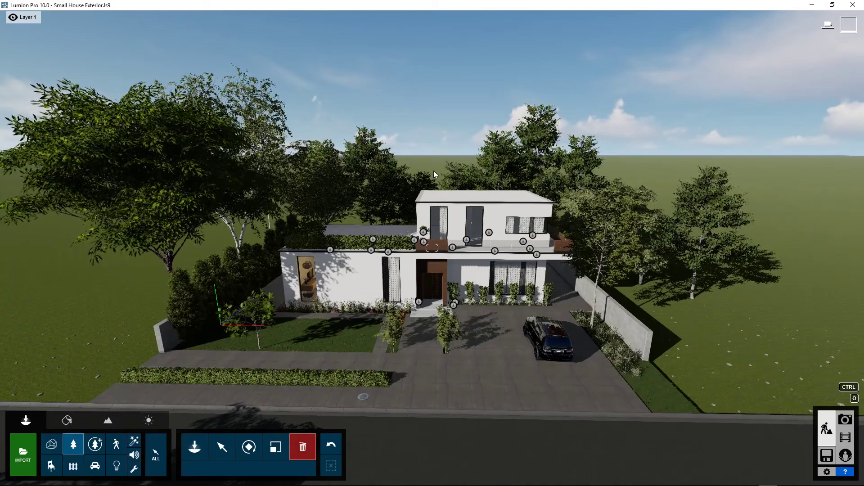
pyautogui.press('e')
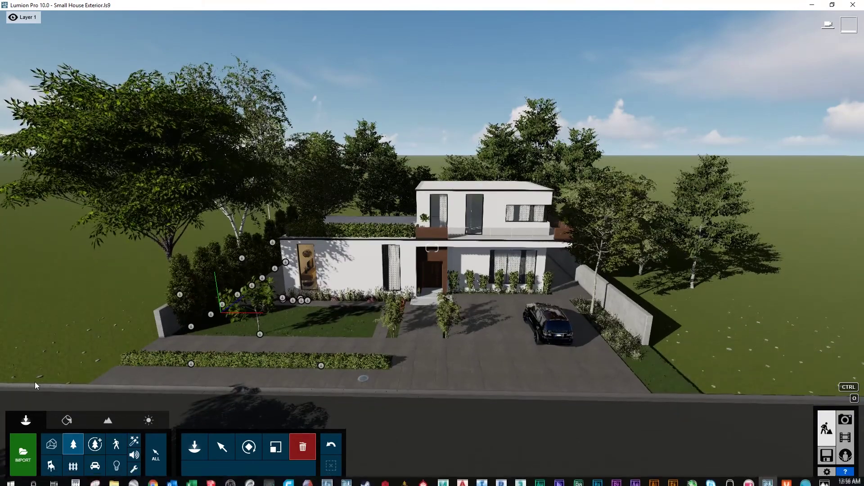
pyautogui.click(115, 419)
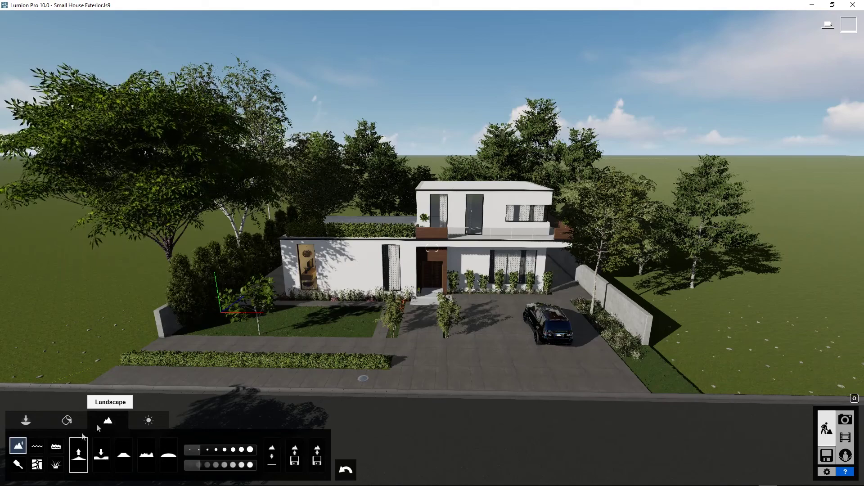
pyautogui.click(36, 464)
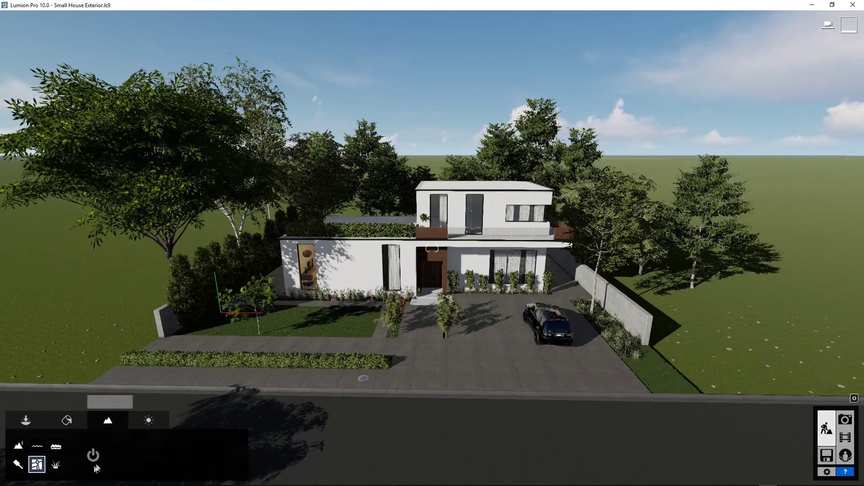
pyautogui.click(94, 450)
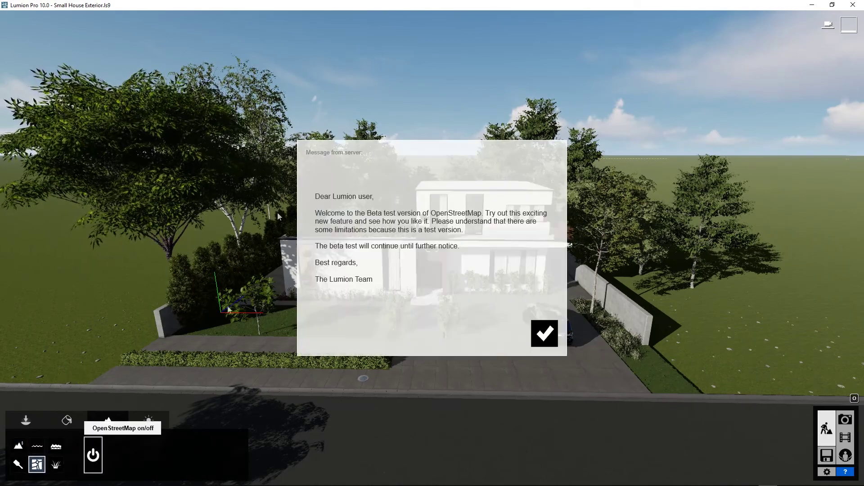
pyautogui.click(544, 333)
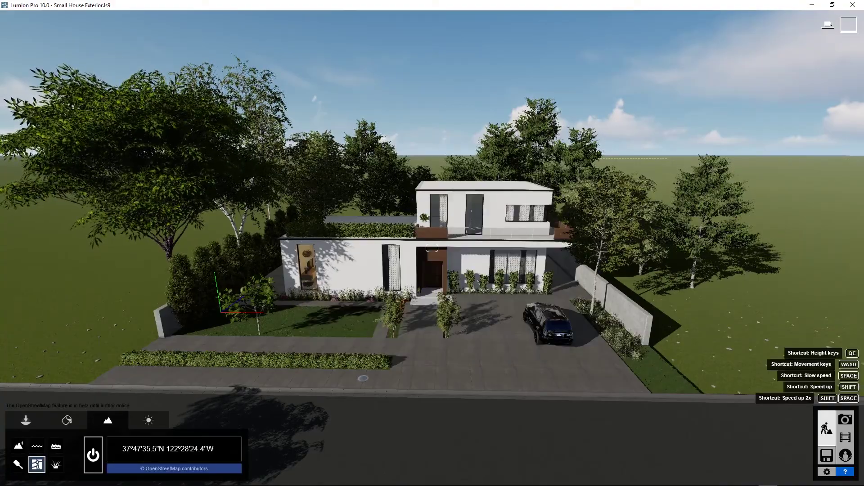
# - Open the OpenStreetMap location map and bring the San Francisco area around the marker into close view
pyautogui.press('s')
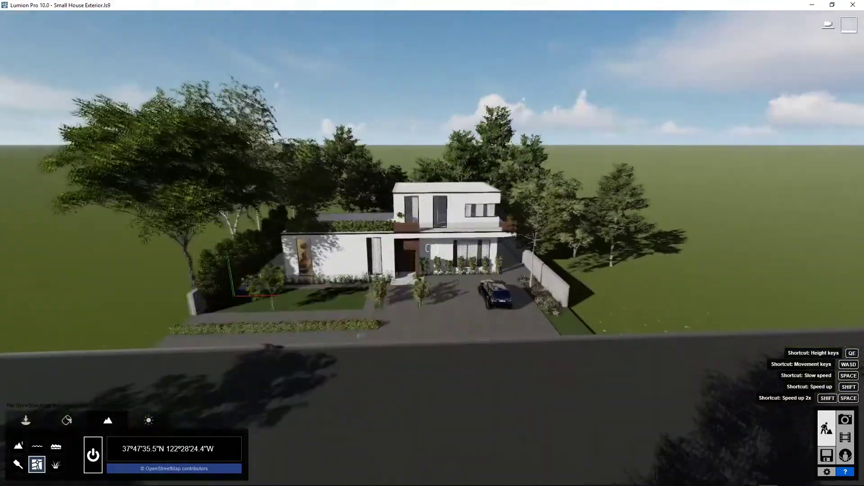
pyautogui.click(159, 450)
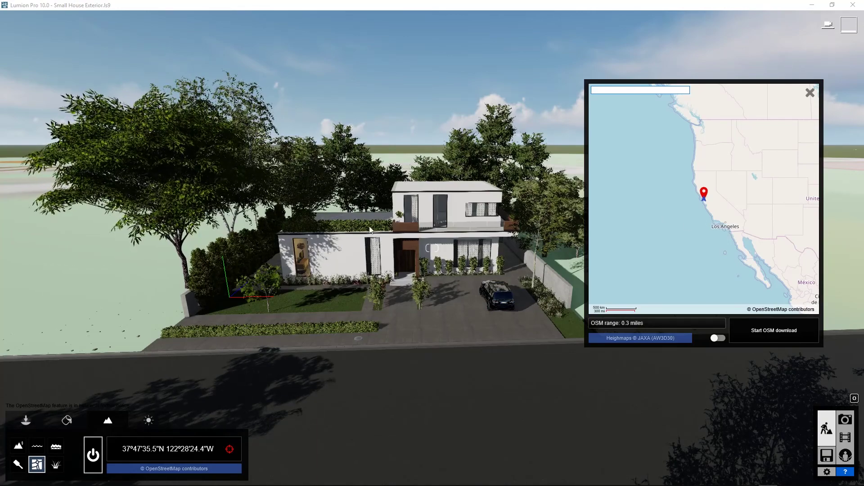
pyautogui.scroll(3, 724, 195)
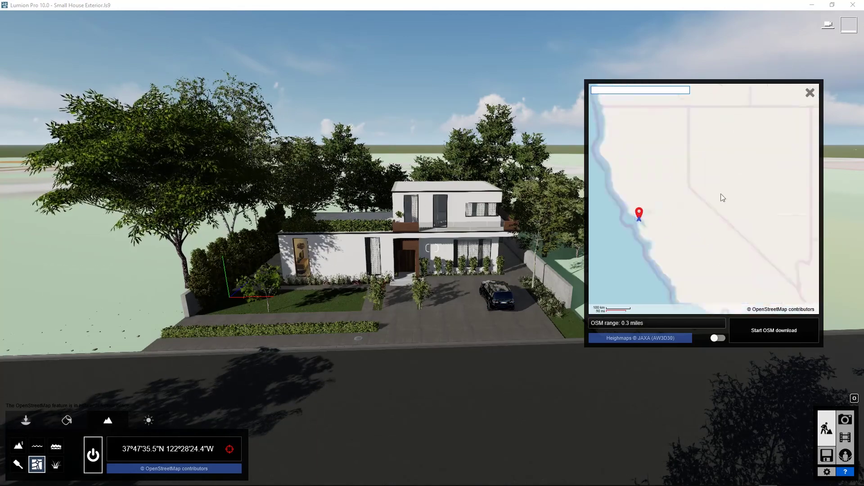
pyautogui.moveTo(624, 228); pyautogui.dragTo(747, 152)
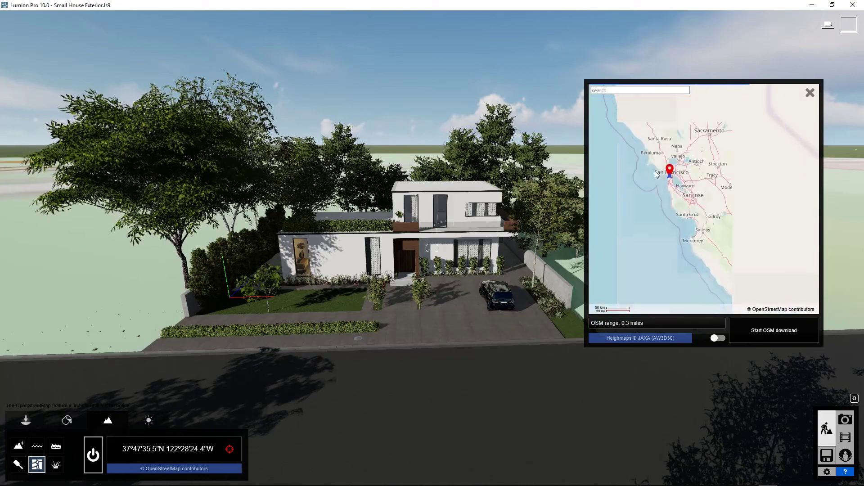
pyautogui.moveTo(662, 167); pyautogui.dragTo(667, 182)
pyautogui.scroll(2, 667, 183)
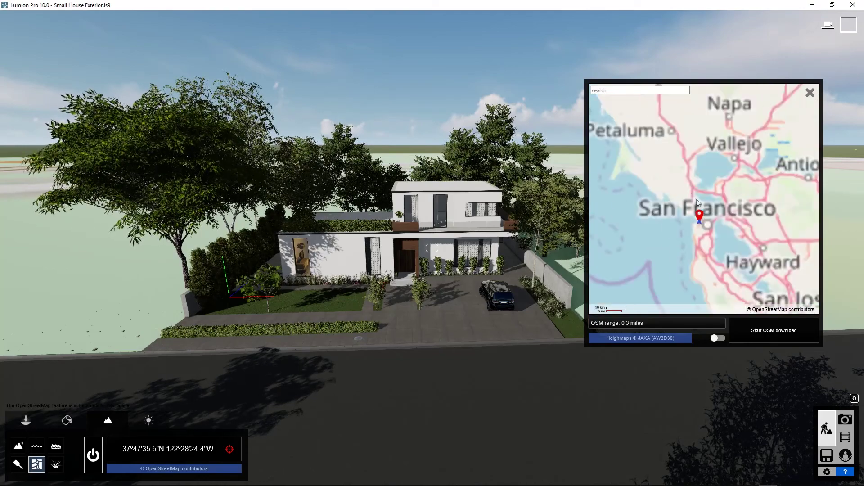
pyautogui.scroll(4, 703, 220)
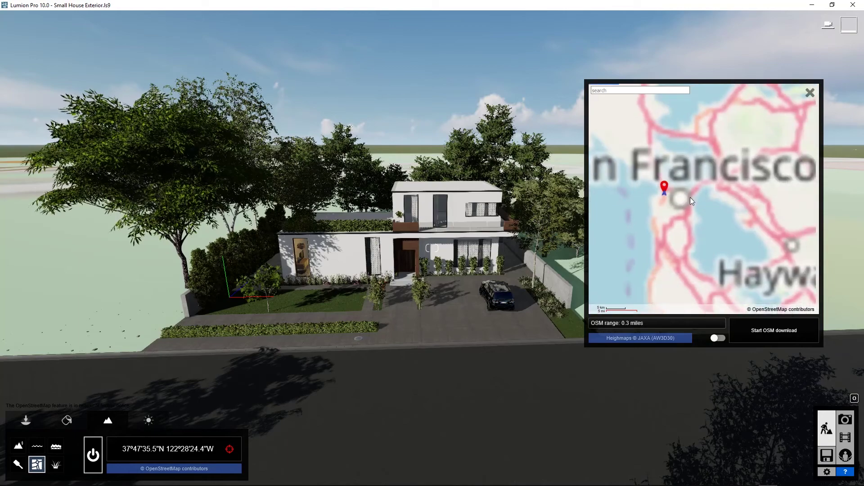
pyautogui.scroll(-3, 714, 228)
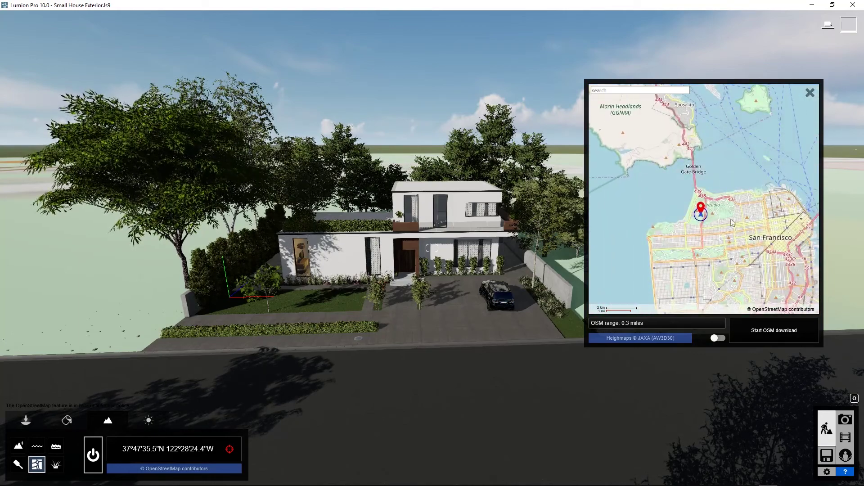
pyautogui.moveTo(727, 216); pyautogui.dragTo(701, 203)
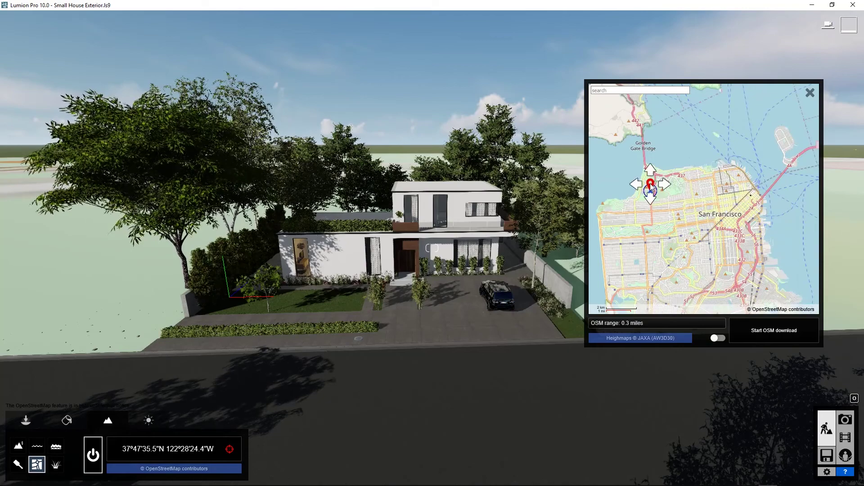
# - Move the location marker to the block between Polk Street and Larkin Street, just north of Sacramento Street
pyautogui.moveTo(650, 184); pyautogui.dragTo(694, 179)
pyautogui.click(722, 189)
pyautogui.scroll(2, 720, 185)
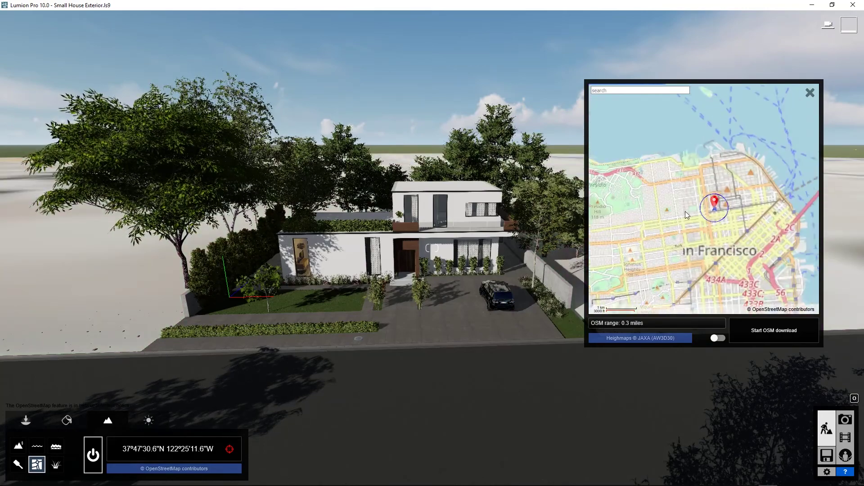
pyautogui.click(707, 208)
pyautogui.scroll(4, 707, 209)
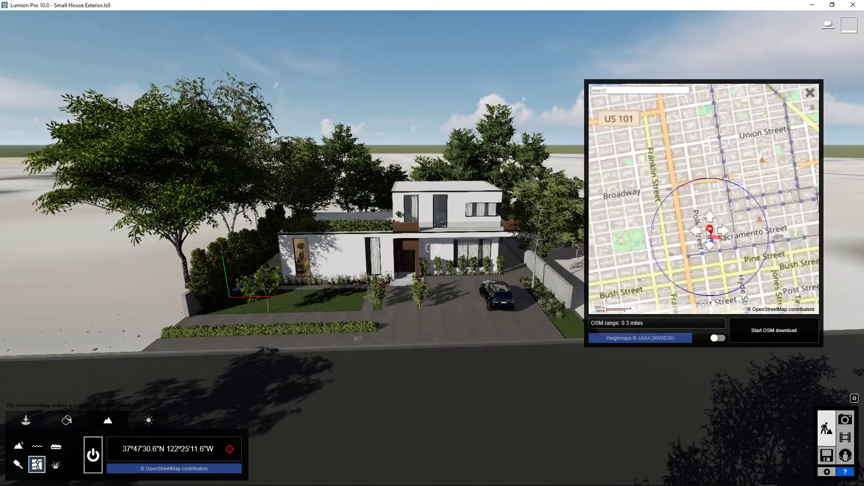
pyautogui.click(710, 230)
pyautogui.scroll(2, 710, 230)
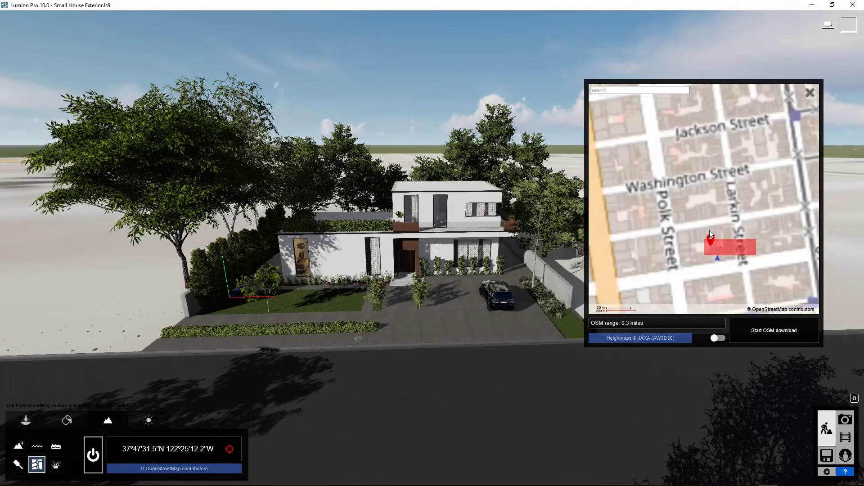
pyautogui.click(710, 252)
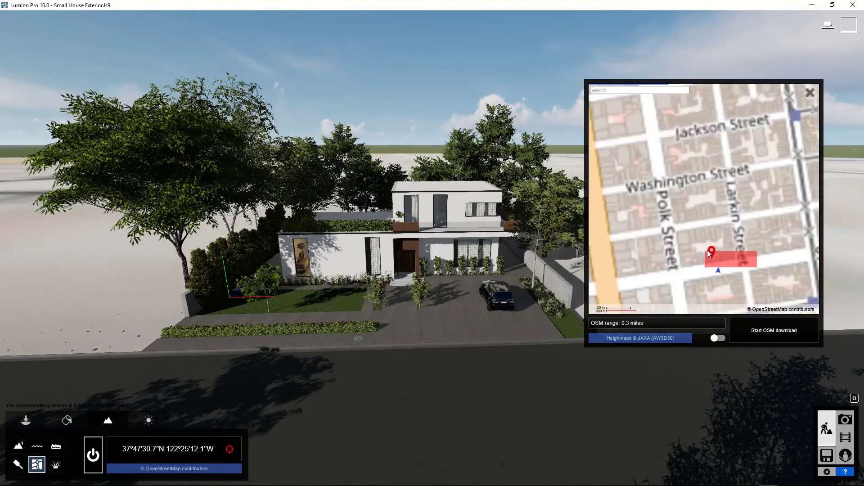
pyautogui.click(706, 251)
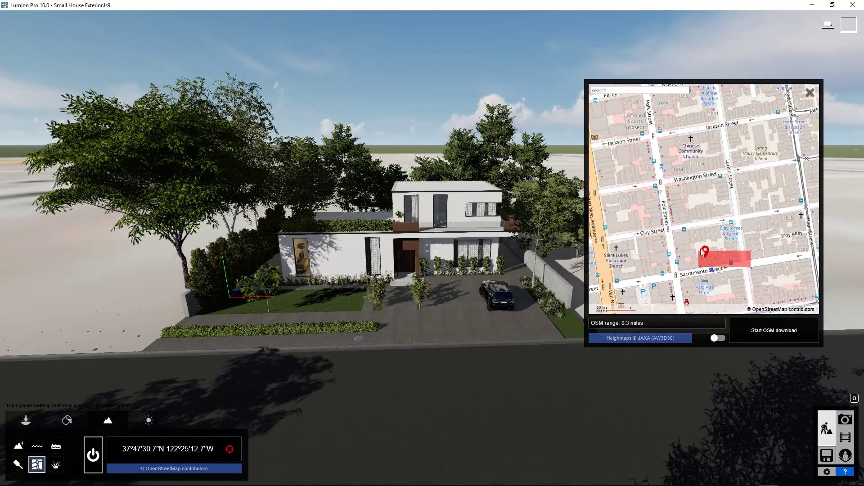
# - Set the OSM range around the location marker to 0.9 miles
pyautogui.scroll(-2, 695, 246)
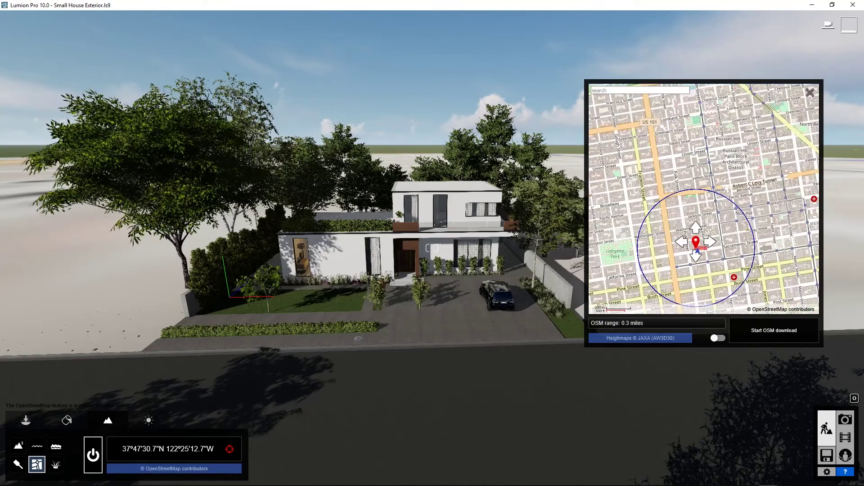
pyautogui.scroll(-2, 625, 181)
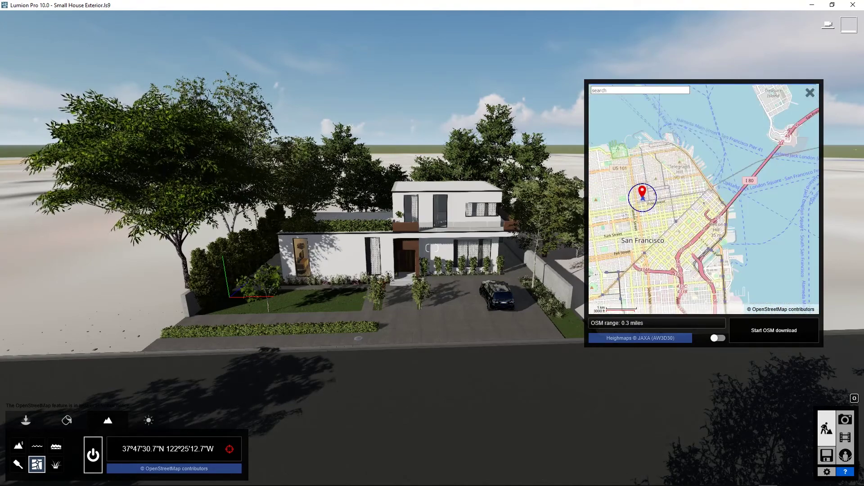
pyautogui.moveTo(629, 201); pyautogui.dragTo(660, 234)
pyautogui.scroll(1, 660, 233)
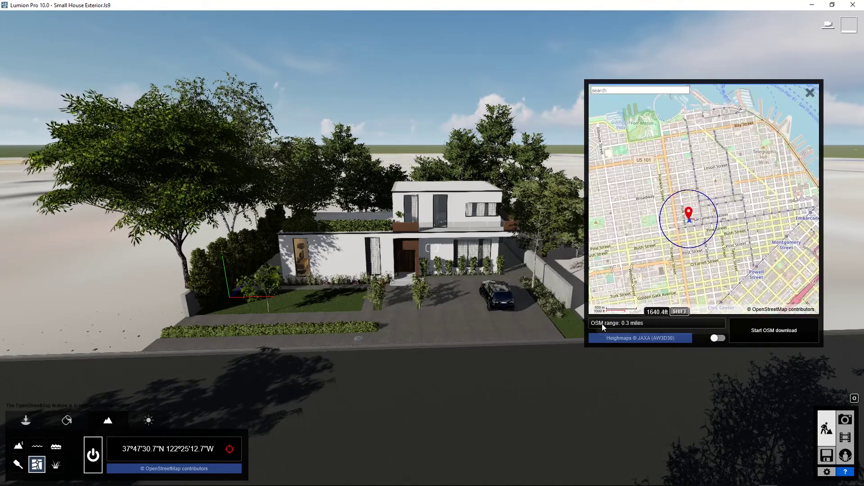
pyautogui.moveTo(601, 324); pyautogui.dragTo(651, 329)
pyautogui.scroll(-2, 704, 217)
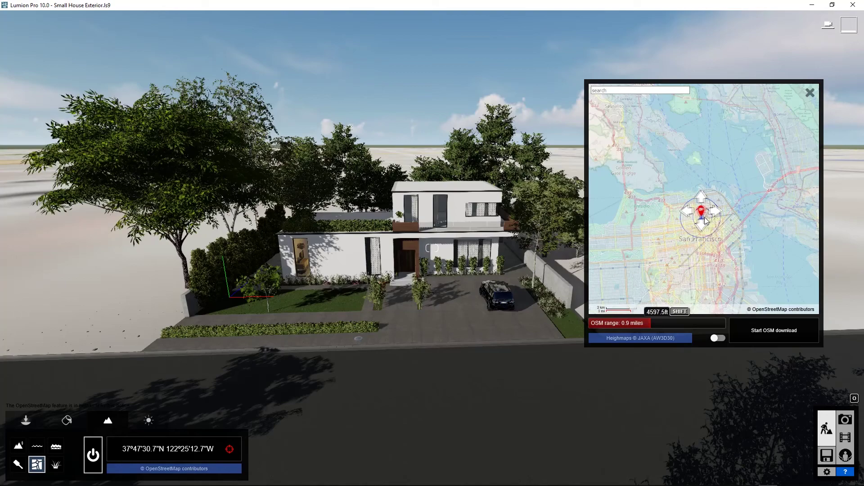
# - Enable the JAXA heightmaps for the map terrain and view the relief from above
pyautogui.click(720, 339)
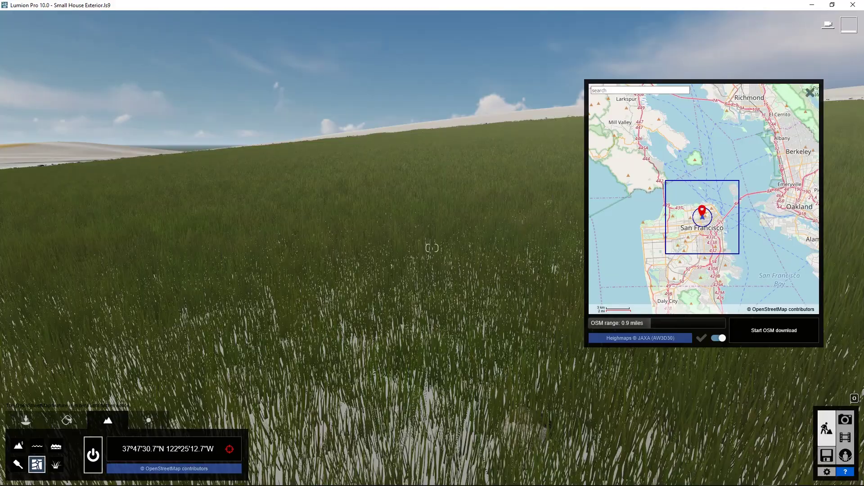
pyautogui.moveTo(432, 248); pyautogui.dragTo(432, 315, button='right')
pyautogui.press('q')
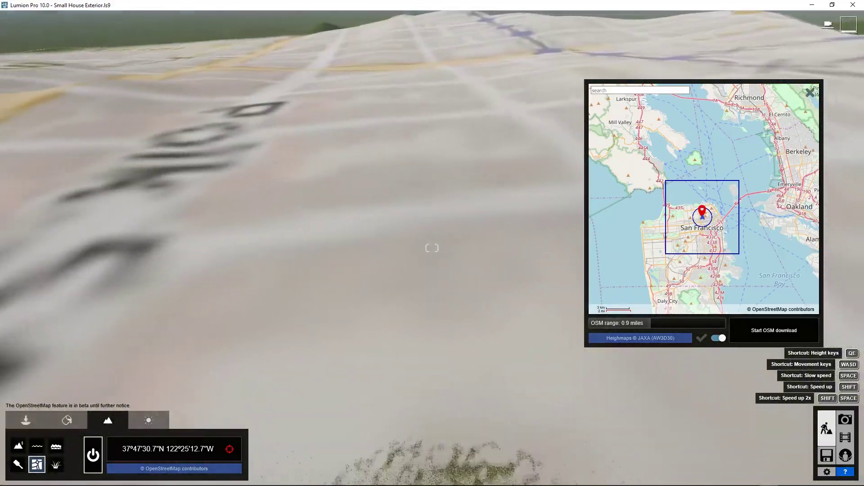
pyautogui.press('q')
pyautogui.press('s')
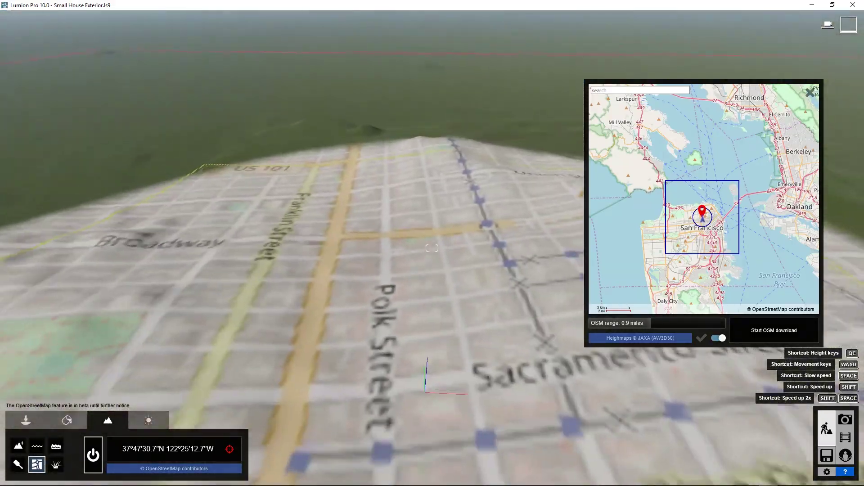
pyautogui.moveTo(432, 248); pyautogui.dragTo(521, 222, button='right')
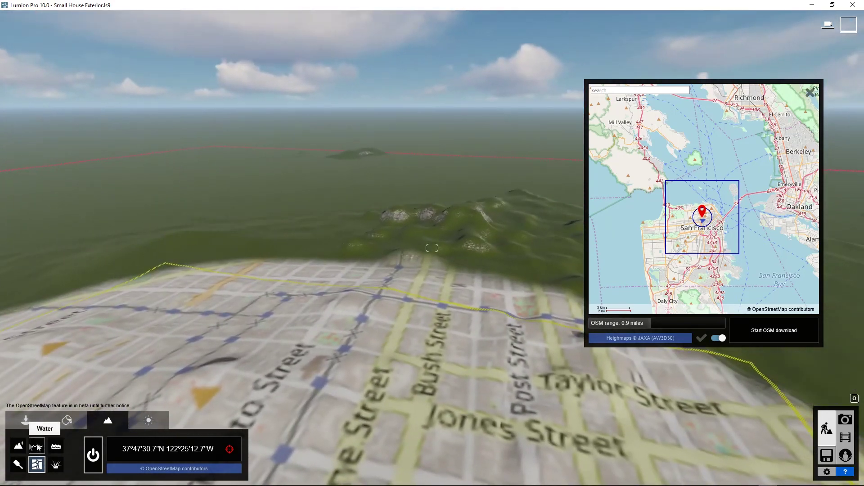
pyautogui.click(14, 466)
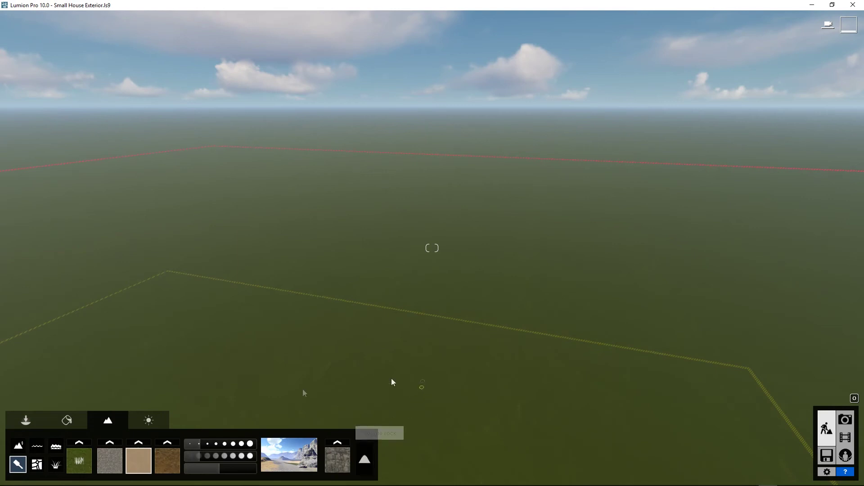
pyautogui.click(37, 465)
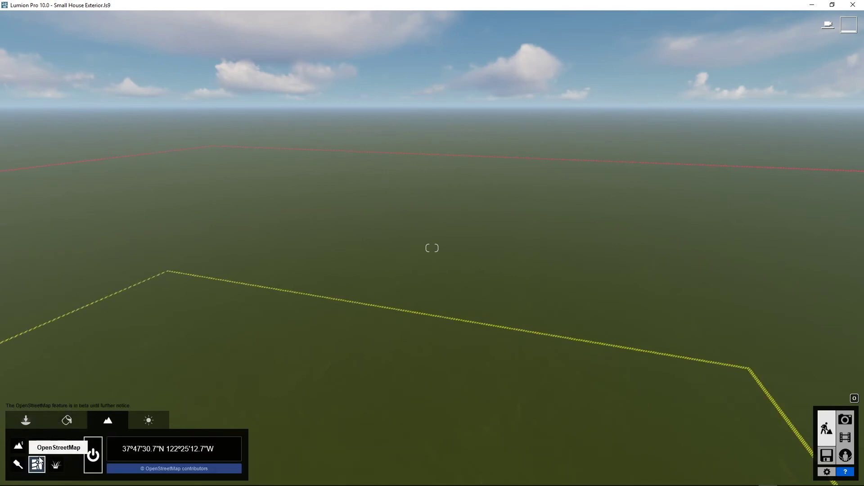
pyautogui.click(192, 451)
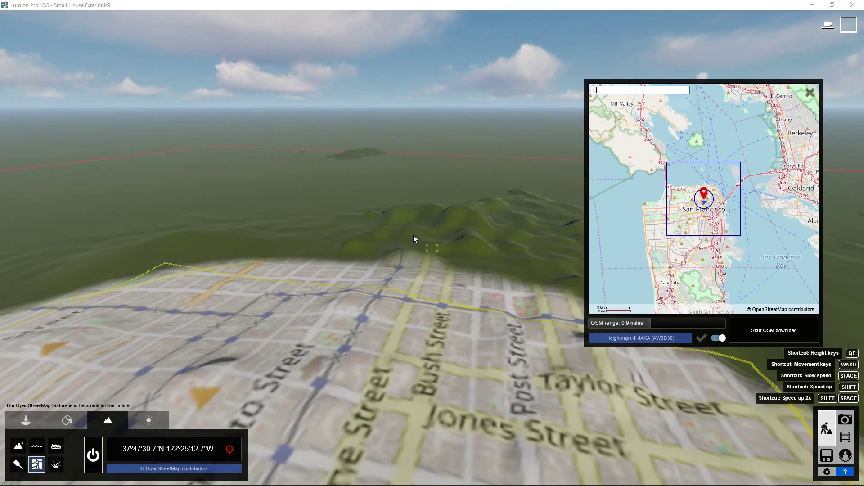
pyautogui.write('E')
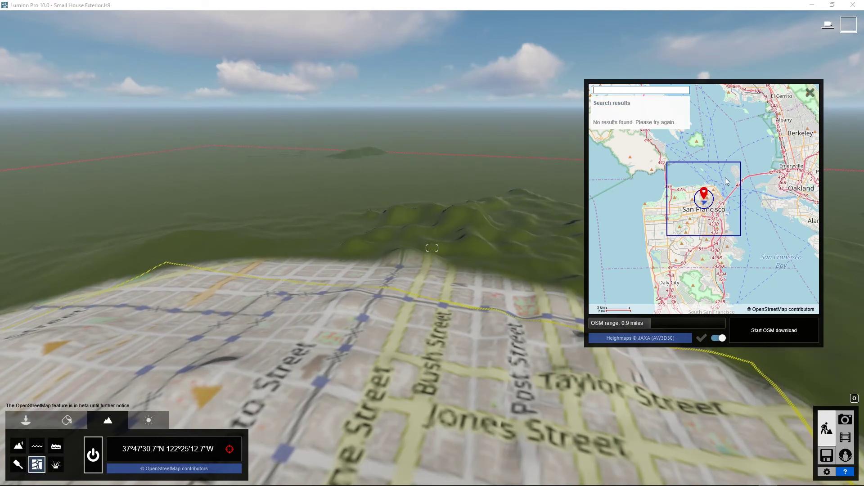
# - Move the location marker to the block between Jones Street and Taylor Street south of Post Street, at about 37°47'10.1"N 122°24'44.5"W
pyautogui.moveTo(705, 192); pyautogui.dragTo(678, 147)
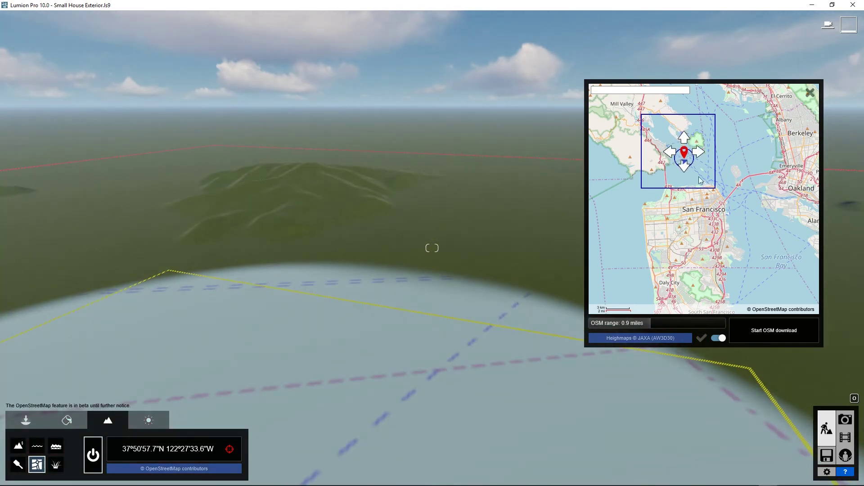
pyautogui.click(708, 199)
pyautogui.scroll(4, 709, 203)
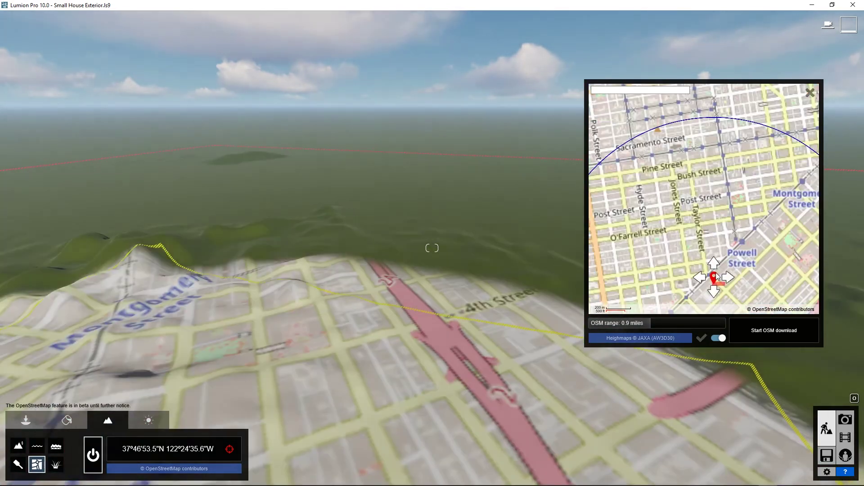
pyautogui.click(677, 200)
pyautogui.scroll(4, 684, 220)
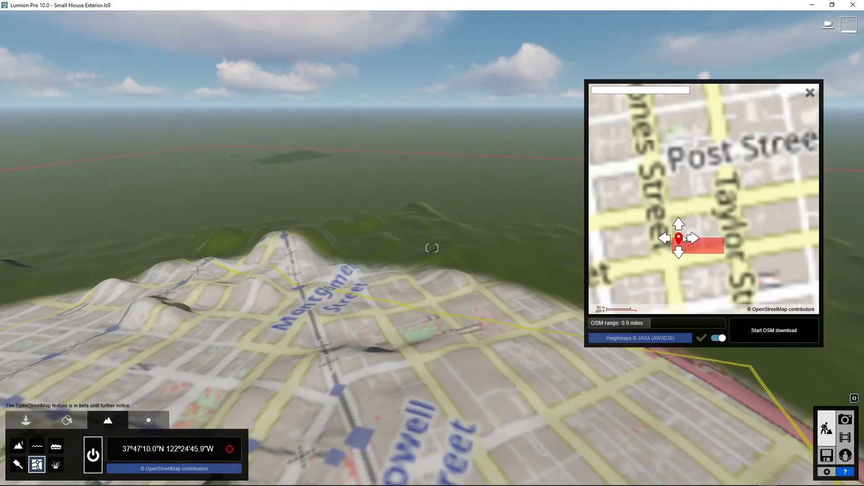
pyautogui.moveTo(683, 235); pyautogui.dragTo(698, 239)
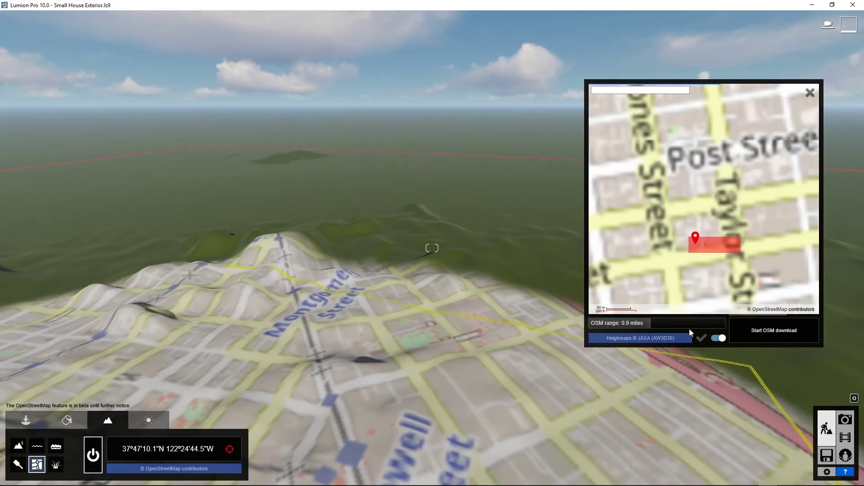
# - Set the OSM range to 1.6 miles and start the OpenStreetMap download for the marked location
pyautogui.moveTo(690, 325); pyautogui.dragTo(741, 318)
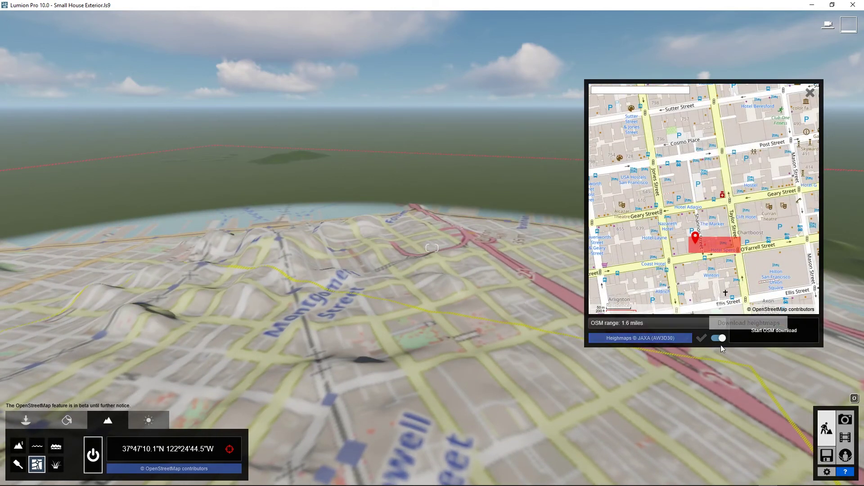
pyautogui.click(769, 341)
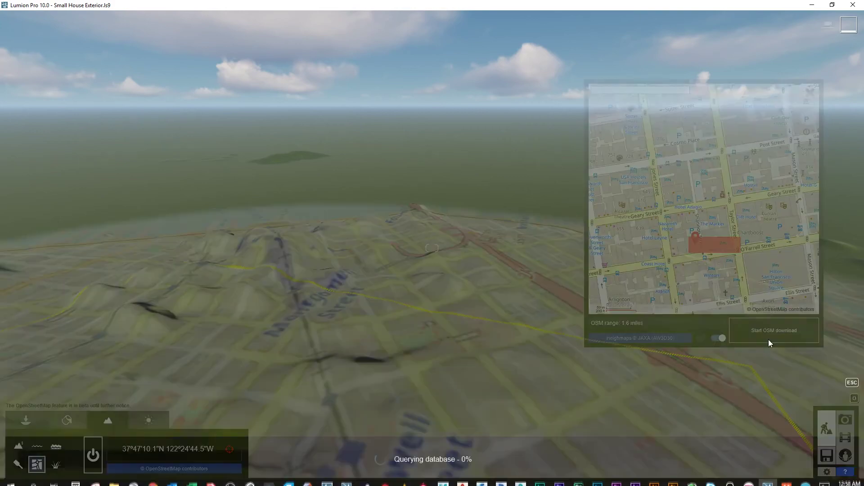
# - Examine the downloaded city buildings and terrain around the house, from street level up to a high overview
pyautogui.moveTo(388, 327); pyautogui.dragTo(361, 404, button='right')
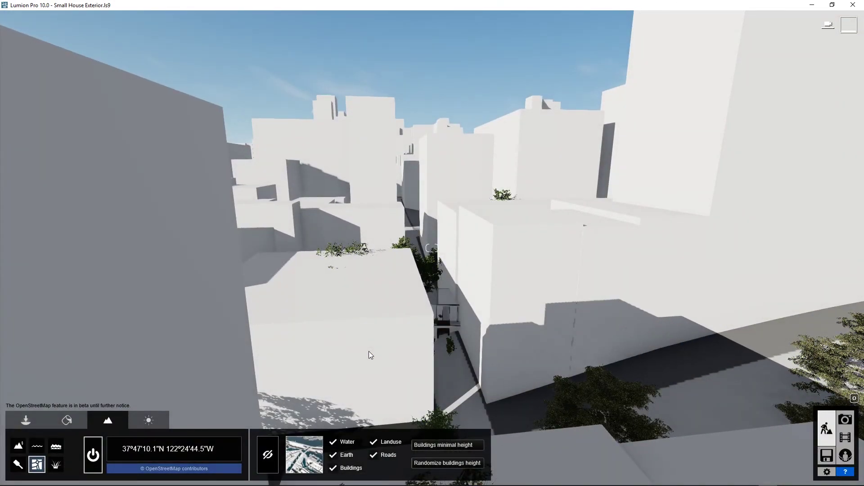
pyautogui.press('q')
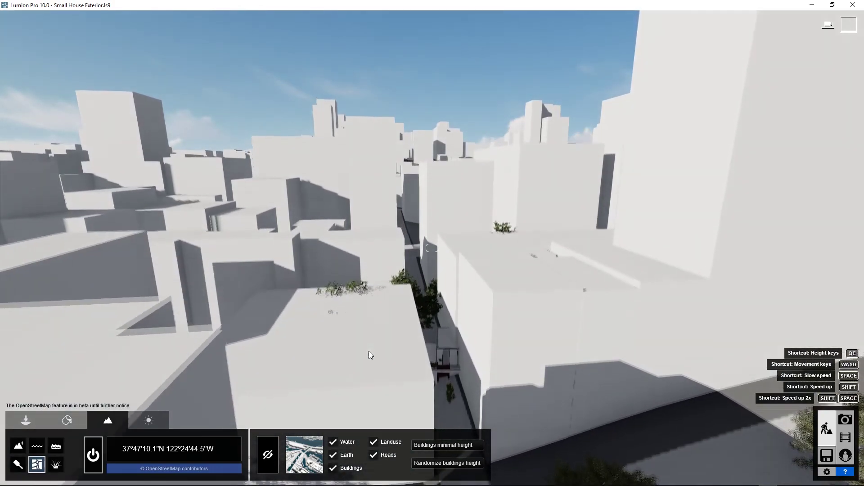
pyautogui.press('q')
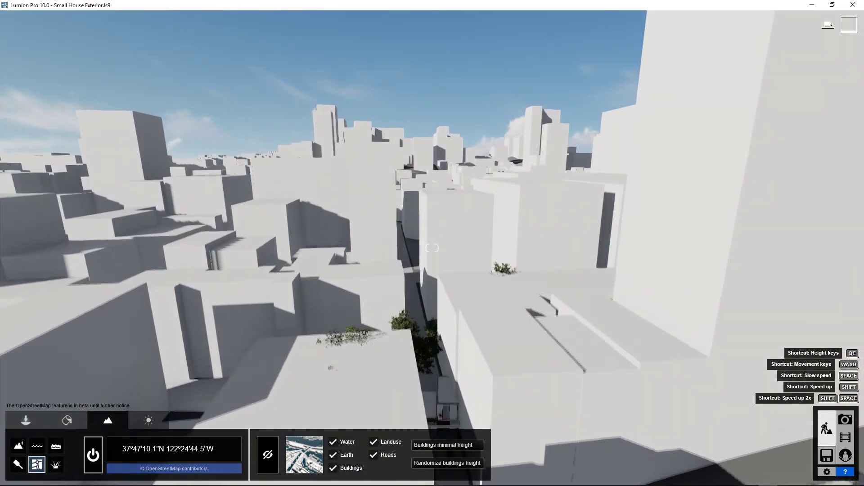
pyautogui.moveTo(368, 351); pyautogui.dragTo(353, 402, button='right')
pyautogui.press('e')
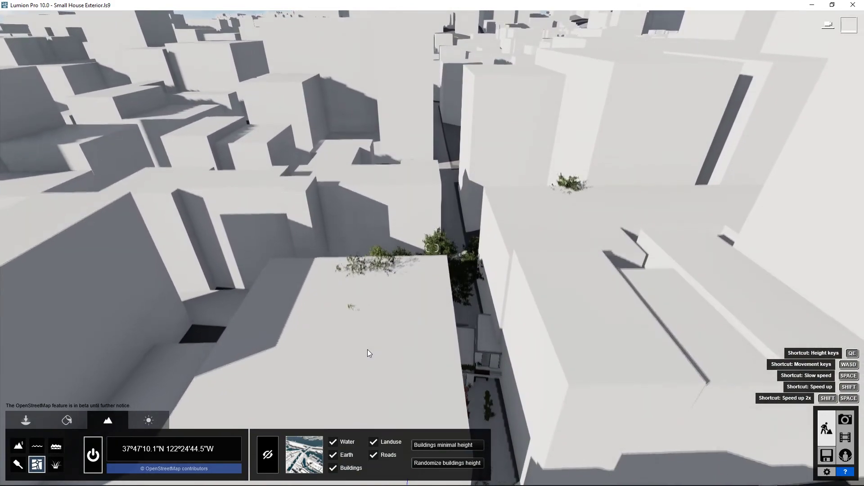
pyautogui.press('q')
pyautogui.press('w')
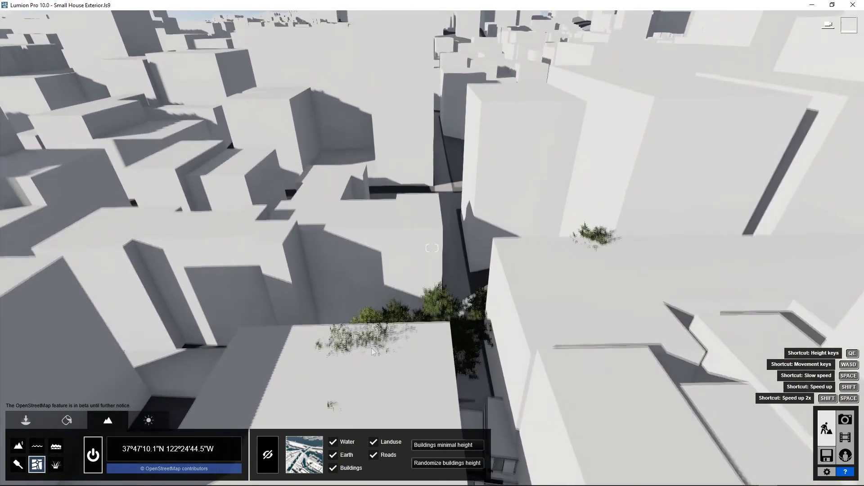
pyautogui.moveTo(372, 349); pyautogui.dragTo(436, 318, button='right')
pyautogui.press('q')
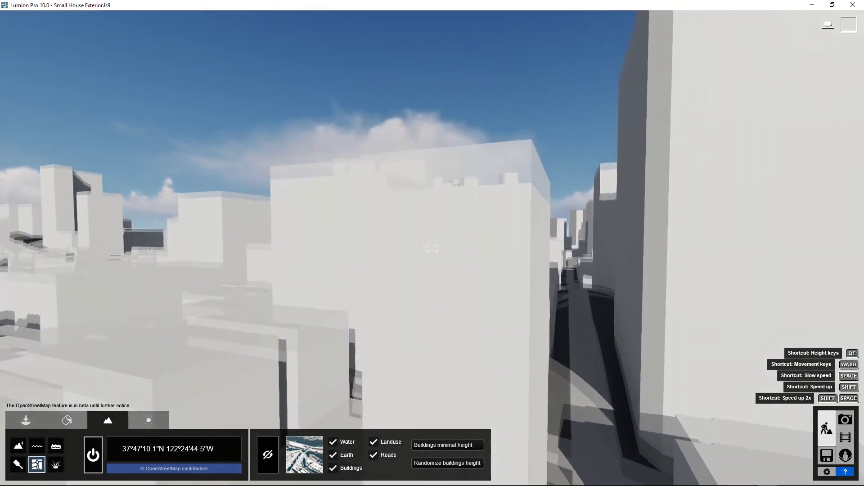
pyautogui.press('q')
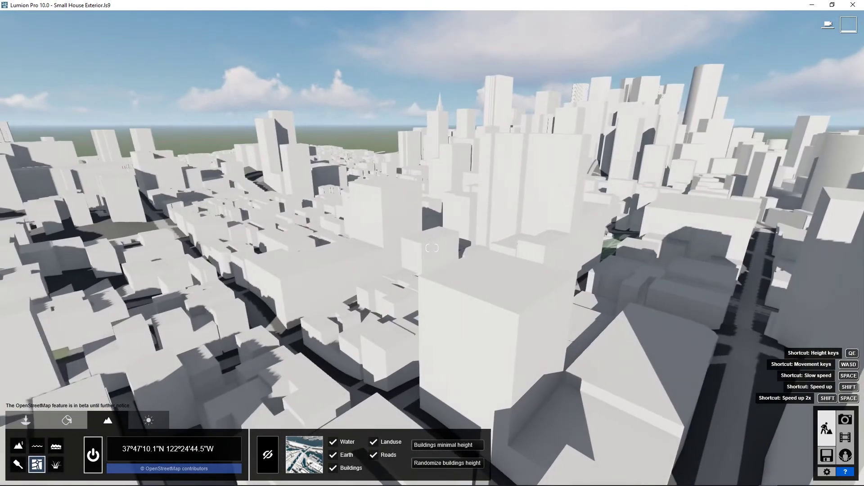
pyautogui.press('q')
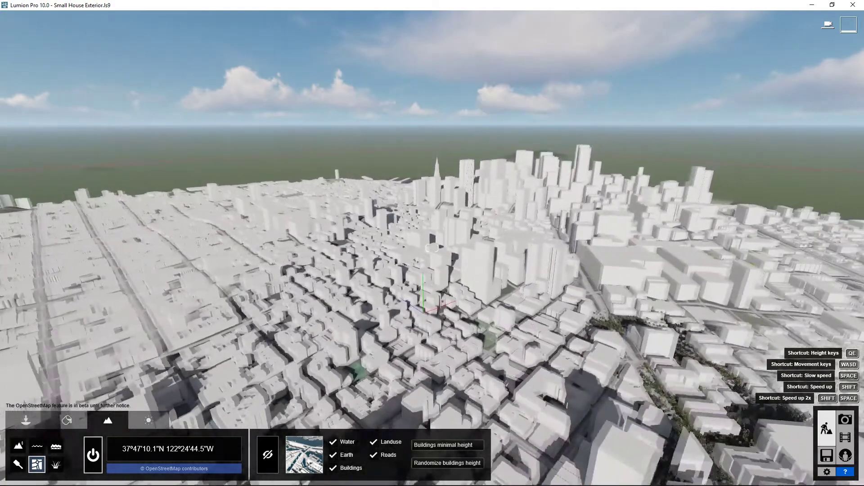
pyautogui.press('q')
# - Hide the OpenStreetMap buildings overlapping the house on both sides, including the adjoining tower and the small building beyond it
pyautogui.moveTo(180, 270); pyautogui.dragTo(131, 287, button='right')
pyautogui.press('w')
pyautogui.press('w')
pyautogui.press('s')
pyautogui.press('w')
pyautogui.moveTo(251, 292); pyautogui.dragTo(249, 276, button='right')
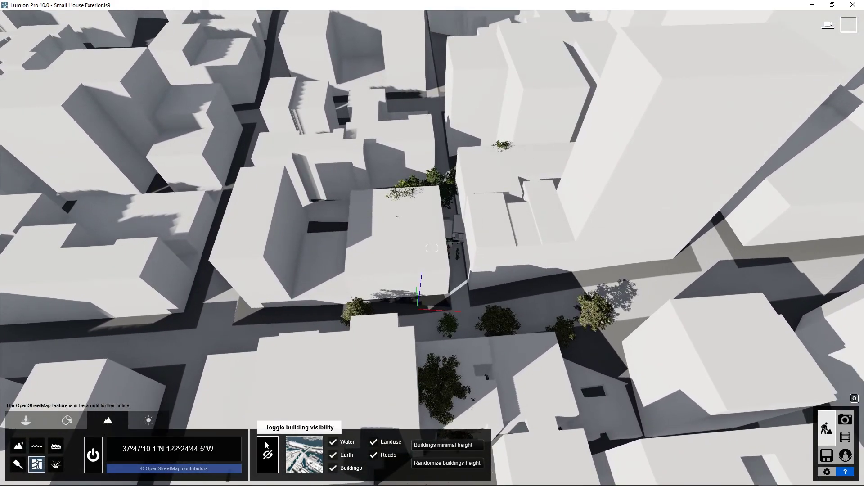
pyautogui.click(268, 451)
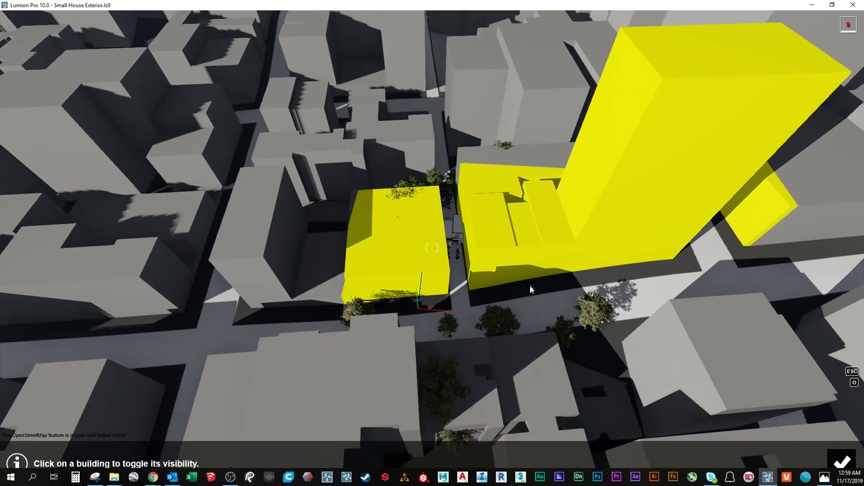
pyautogui.moveTo(431, 241)
pyautogui.mouseDown(button='right')
pyautogui.moveTo(423, 248)
pyautogui.moveTo(425, 236)
pyautogui.mouseUp(button='right')
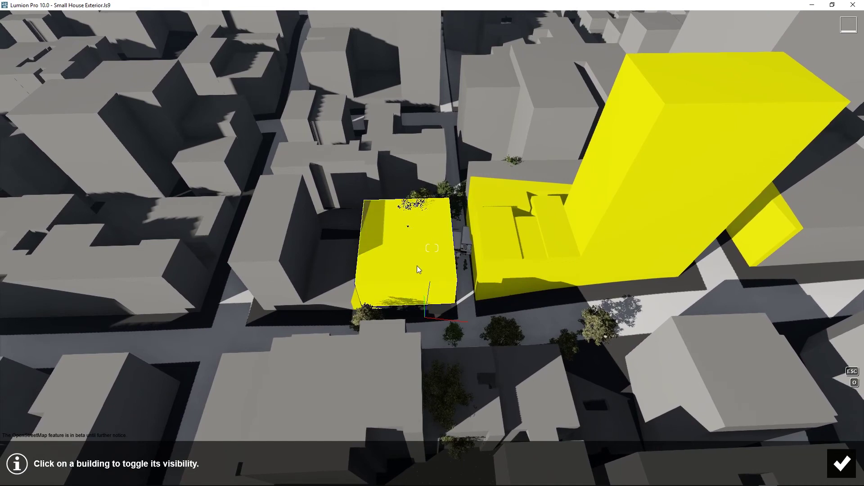
pyautogui.click(484, 277)
pyautogui.click(518, 189)
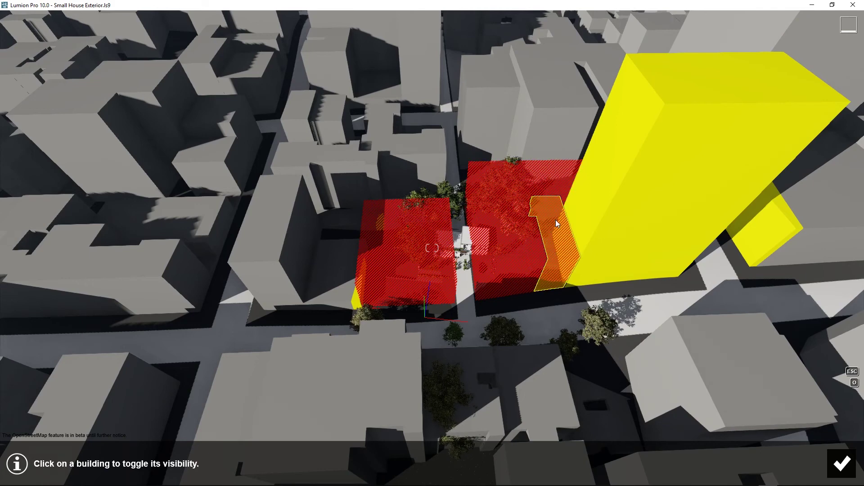
pyautogui.click(555, 219)
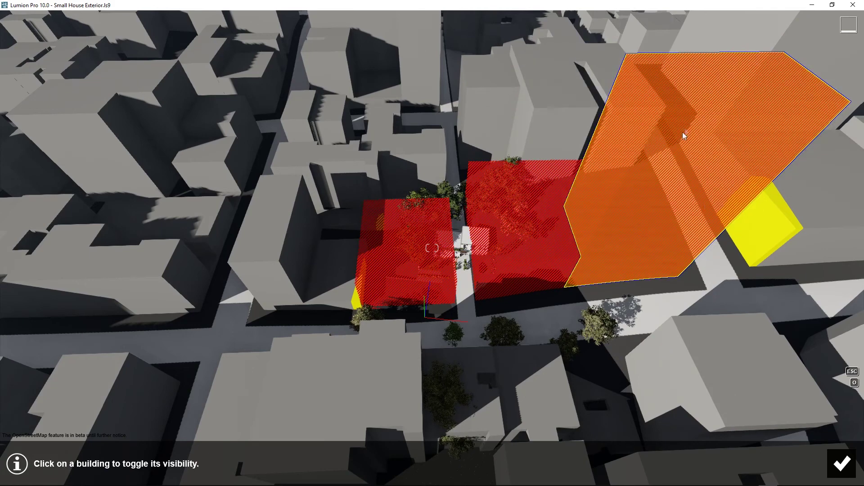
pyautogui.click(689, 140)
pyautogui.click(752, 220)
# - Hide the L-shaped building directly behind the house and accept the building visibility changes
pyautogui.moveTo(482, 163); pyautogui.dragTo(415, 83, button='right')
pyautogui.press('s')
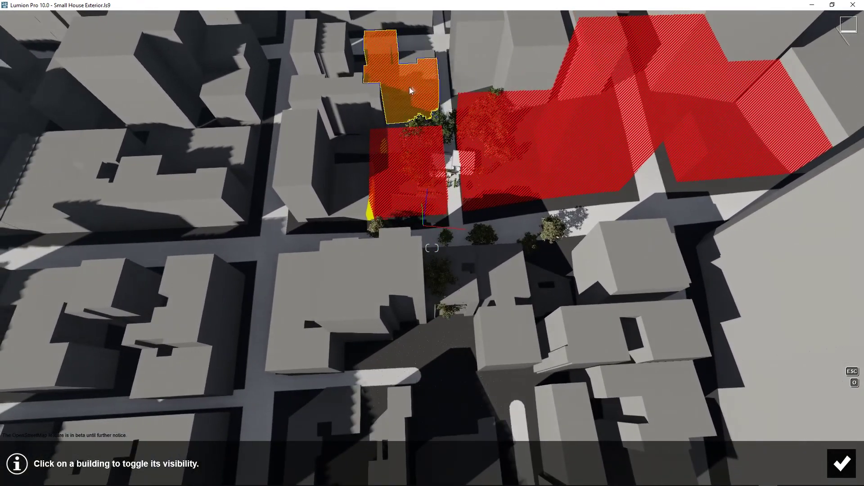
pyautogui.click(409, 87)
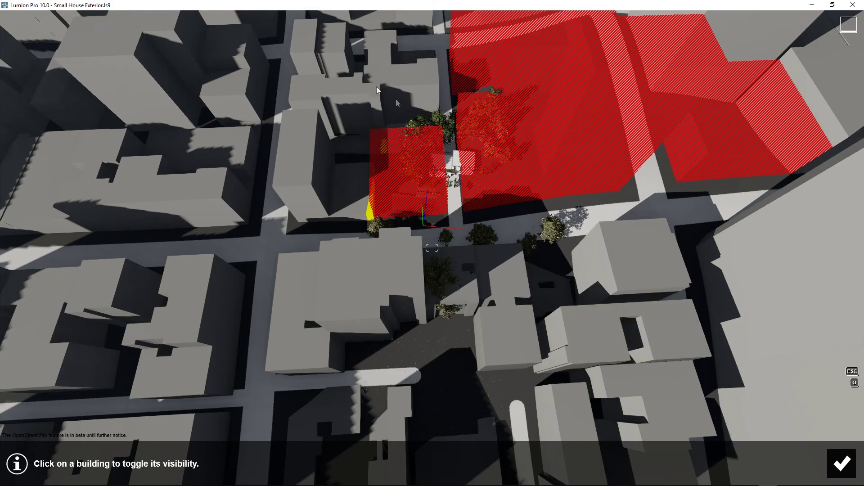
pyautogui.click(842, 463)
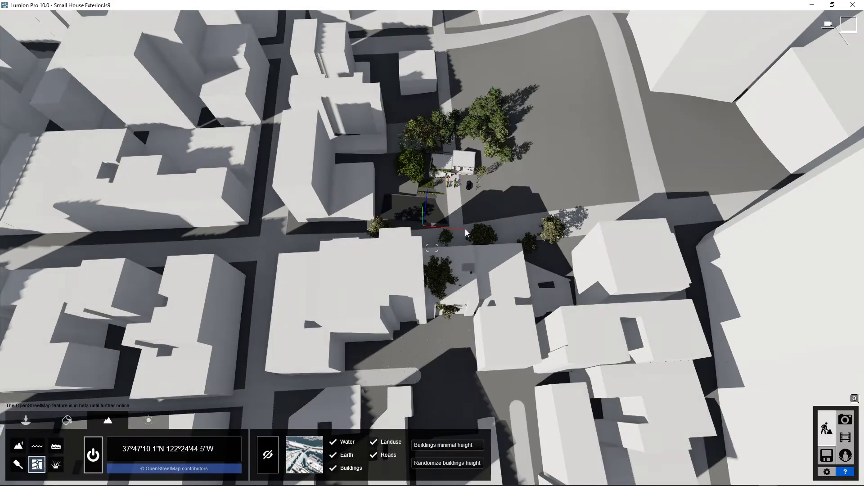
# - Flatten the terrain under and around the house, exposing its driveway and lawn
pyautogui.moveTo(459, 211); pyautogui.dragTo(441, 193, button='right')
pyautogui.press('w')
pyautogui.press('s')
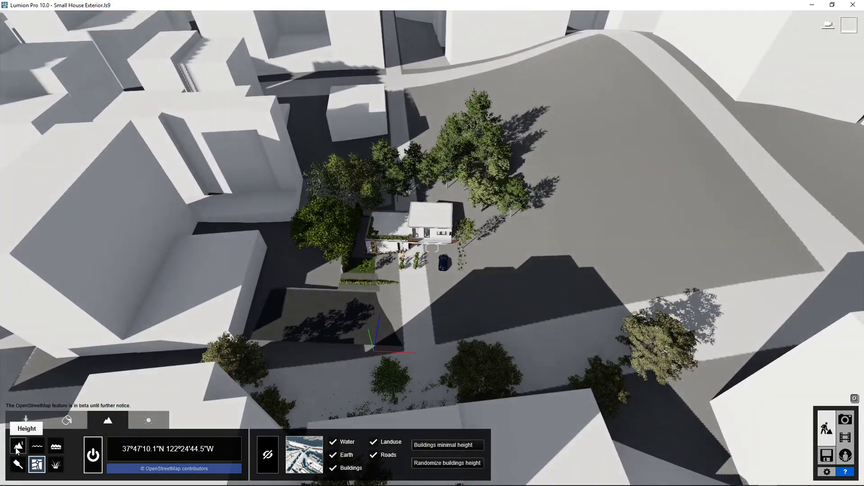
pyautogui.moveTo(507, 293)
pyautogui.mouseDown(button='right')
pyautogui.moveTo(120, 384)
pyautogui.moveTo(156, 381)
pyautogui.mouseUp(button='right')
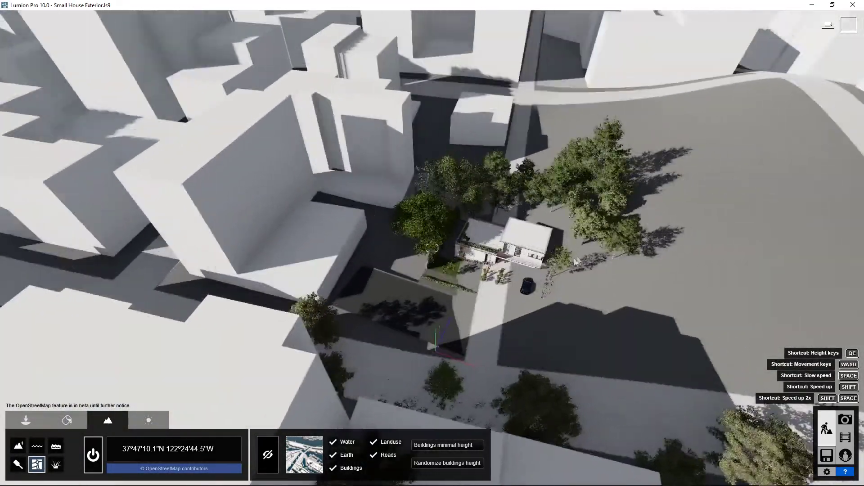
pyautogui.moveTo(360, 329); pyautogui.dragTo(405, 318, button='right')
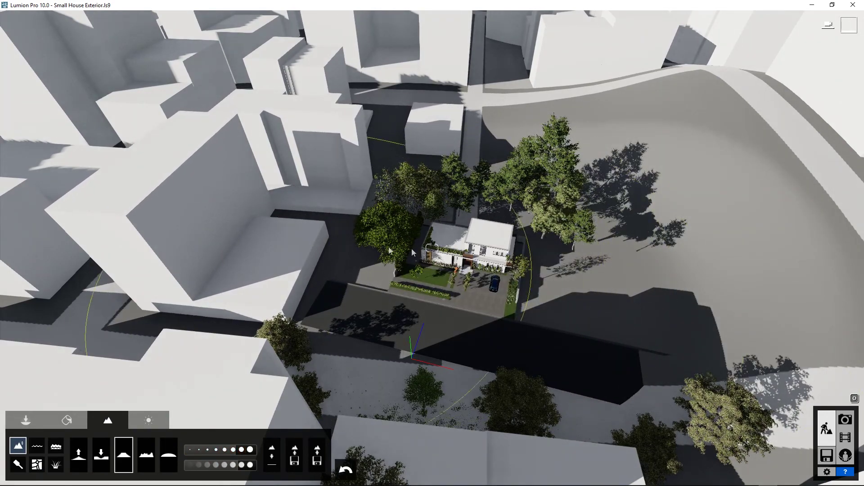
pyautogui.moveTo(414, 252)
pyautogui.mouseDown()
pyautogui.moveTo(550, 253)
pyautogui.moveTo(630, 266)
pyautogui.moveTo(521, 252)
pyautogui.mouseUp()
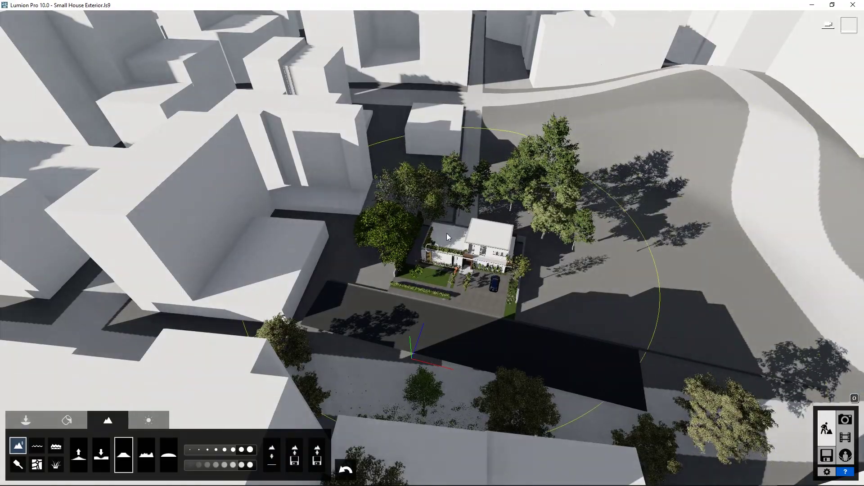
pyautogui.moveTo(447, 233); pyautogui.dragTo(389, 276)
# - Inspect the house, driveway and surrounding ground on the flattened terrain from close and farther away
pyautogui.press('w')
pyautogui.moveTo(388, 276); pyautogui.dragTo(399, 311, button='right')
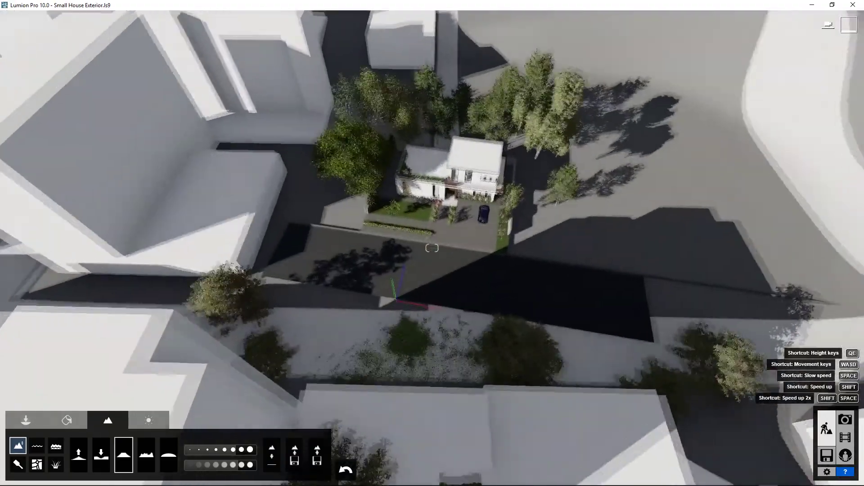
pyautogui.press('w')
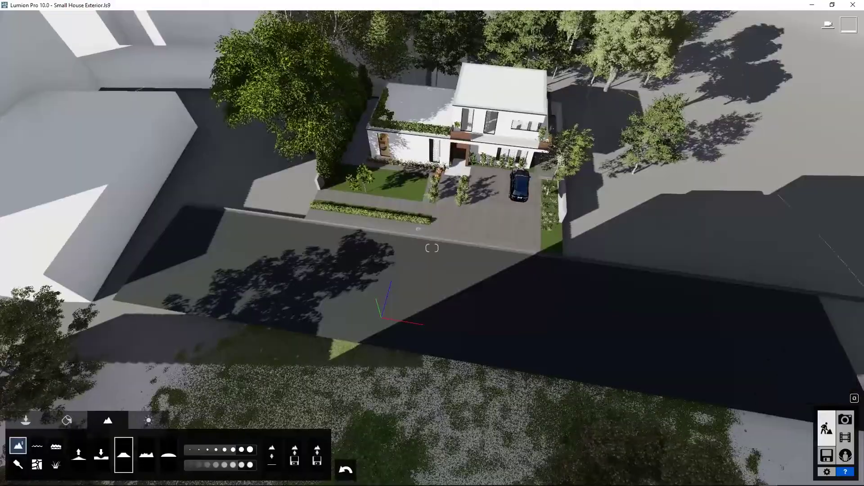
pyautogui.moveTo(419, 230); pyautogui.dragTo(354, 299, button='right')
pyautogui.press('s')
pyautogui.press('w')
pyautogui.press('s')
pyautogui.press('w')
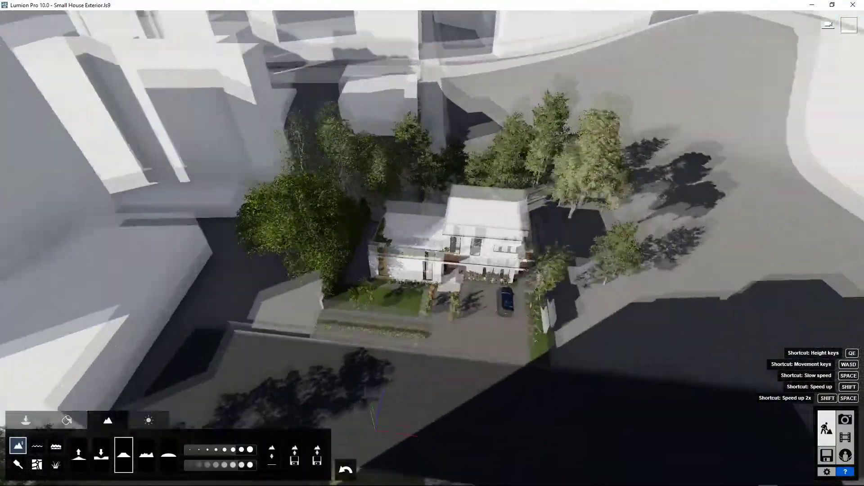
pyautogui.press('w')
pyautogui.moveTo(432, 248)
pyautogui.mouseDown(button='right')
pyautogui.moveTo(405, 289)
pyautogui.moveTo(401, 229)
pyautogui.moveTo(355, 216)
pyautogui.moveTo(297, 218)
pyautogui.moveTo(432, 248)
pyautogui.mouseUp(button='right')
pyautogui.press('s')
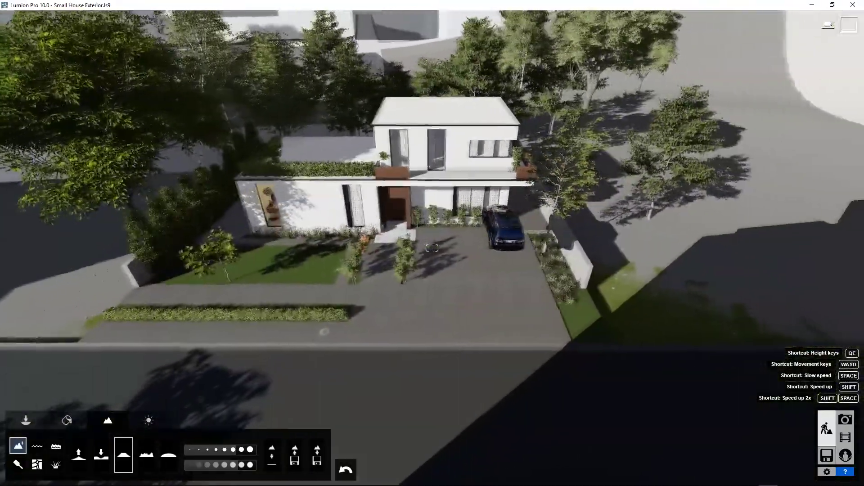
pyautogui.press('s')
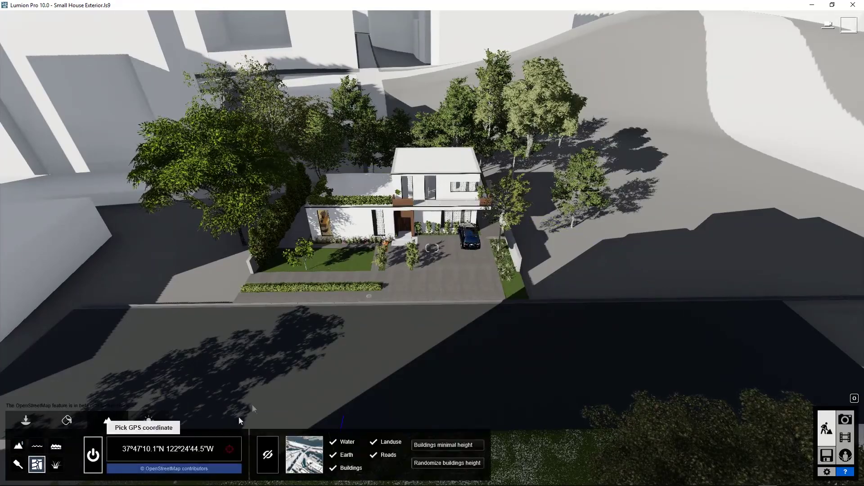
# - Set the building height randomization to 100.0 and the minimal building height to 36.9 ft
pyautogui.moveTo(364, 340); pyautogui.dragTo(365, 339, button='right')
pyautogui.moveTo(432, 248); pyautogui.dragTo(390, 280, button='right')
pyautogui.press('s')
pyautogui.press('q')
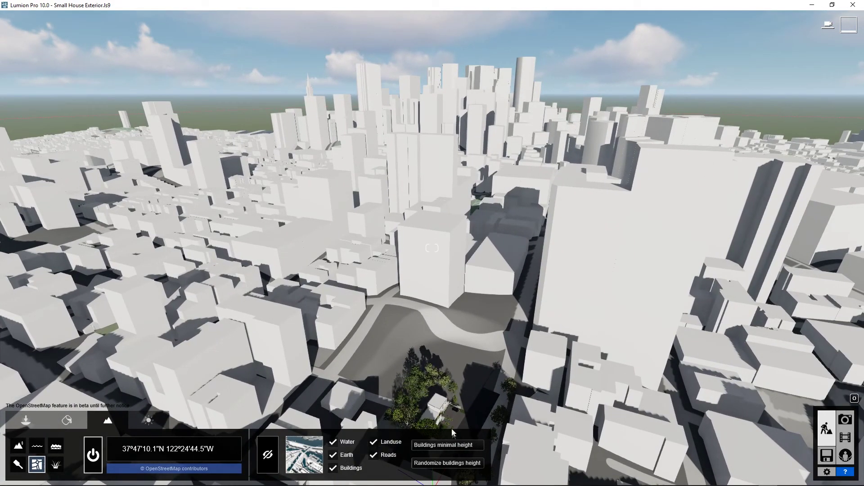
pyautogui.moveTo(247, 180); pyautogui.dragTo(247, 179, button='right')
pyautogui.press('w')
pyautogui.moveTo(323, 326); pyautogui.dragTo(322, 327, button='right')
pyautogui.moveTo(419, 448)
pyautogui.mouseDown()
pyautogui.moveTo(484, 445)
pyautogui.moveTo(418, 445)
pyautogui.mouseUp()
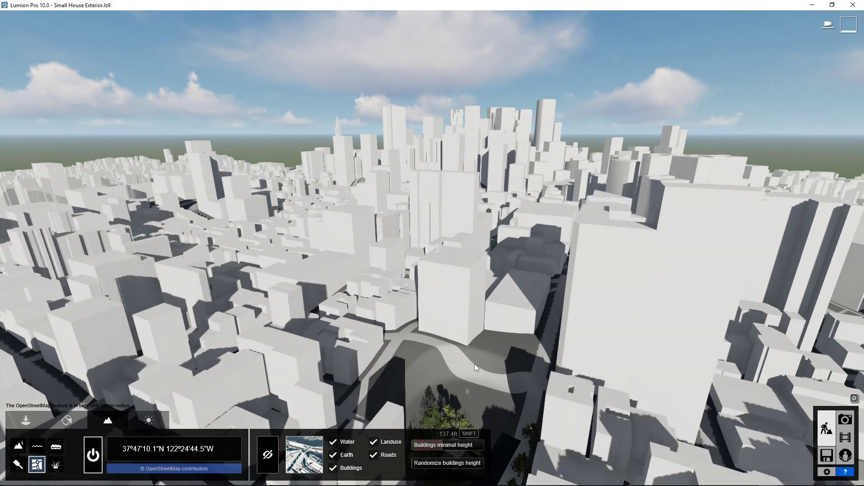
pyautogui.moveTo(475, 363); pyautogui.dragTo(474, 363, button='right')
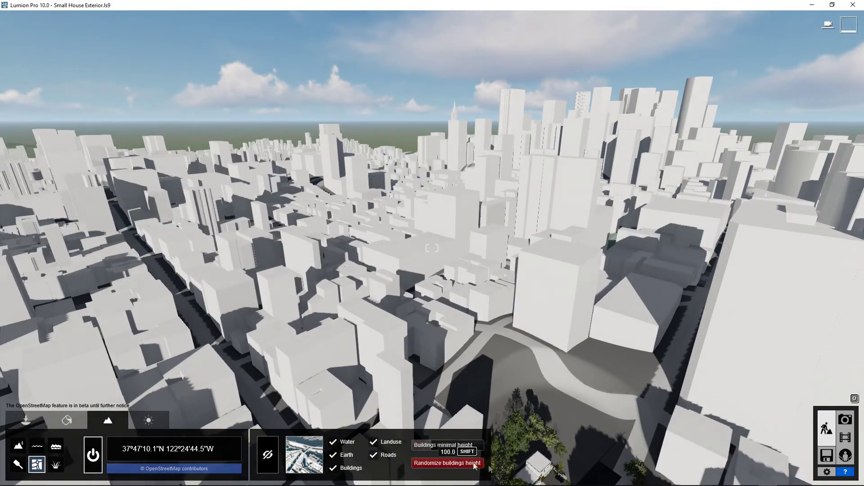
pyautogui.moveTo(441, 449); pyautogui.dragTo(422, 448)
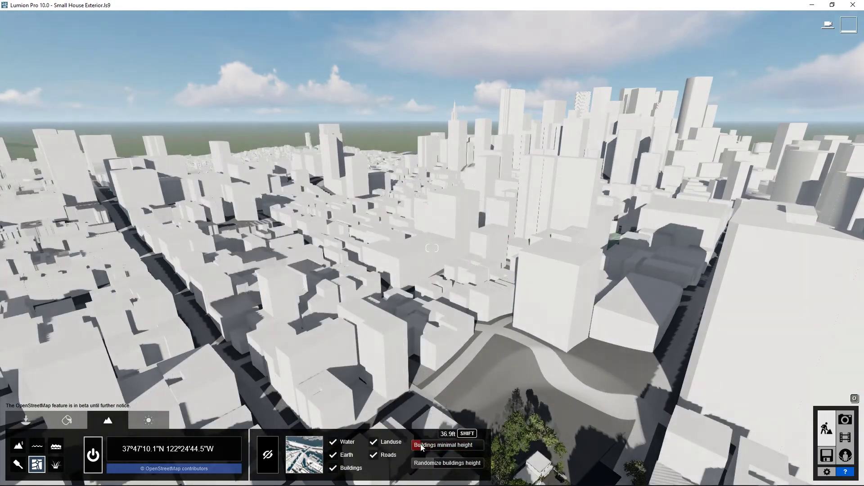
# - Examine the adjusted building heights across the city around the house from above
pyautogui.press('w')
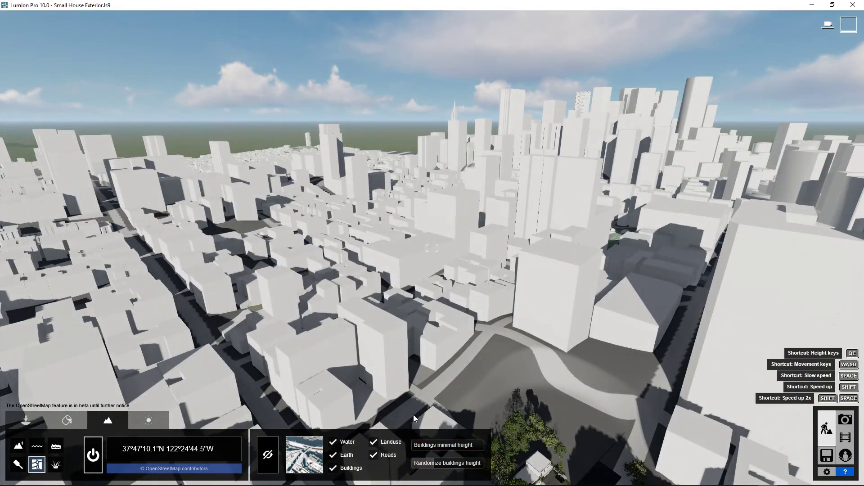
pyautogui.press('w')
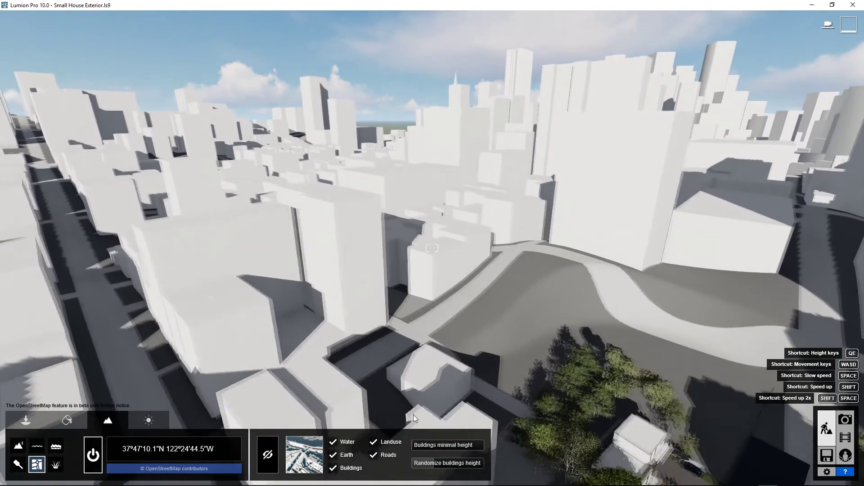
pyautogui.press('d')
pyautogui.press('q')
pyautogui.press('s')
pyautogui.moveTo(413, 415); pyautogui.dragTo(406, 420, button='right')
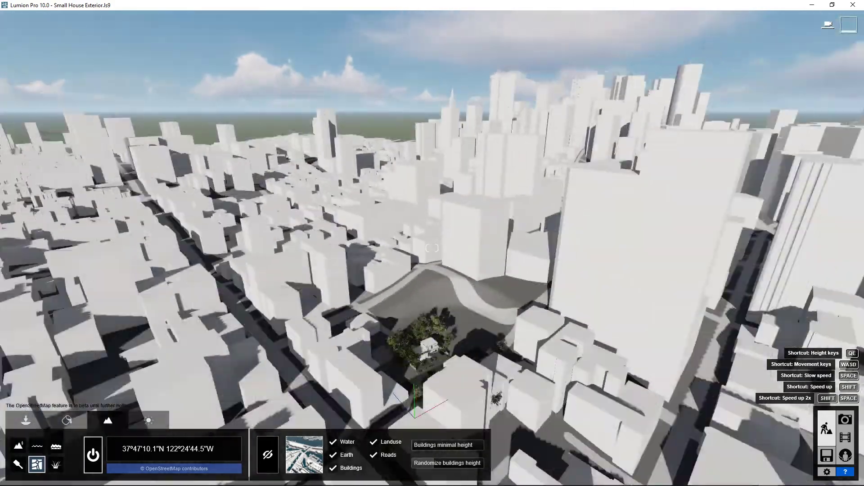
pyautogui.press('w')
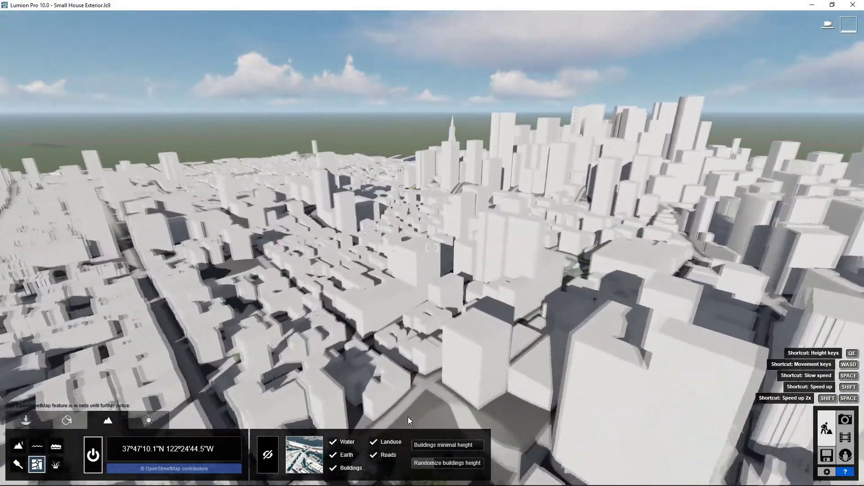
# - Reopen the map for picking GPS coordinates and move the location marker to 37°47'42.1"N 122°25'09.5"W
pyautogui.press('s')
pyautogui.moveTo(408, 416); pyautogui.dragTo(270, 419, button='right')
pyautogui.moveTo(430, 248)
pyautogui.mouseDown(button='right')
pyautogui.moveTo(276, 248)
pyautogui.moveTo(434, 247)
pyautogui.moveTo(603, 232)
pyautogui.moveTo(581, 270)
pyautogui.moveTo(680, 276)
pyautogui.moveTo(432, 248)
pyautogui.mouseUp(button='right')
pyautogui.press('s')
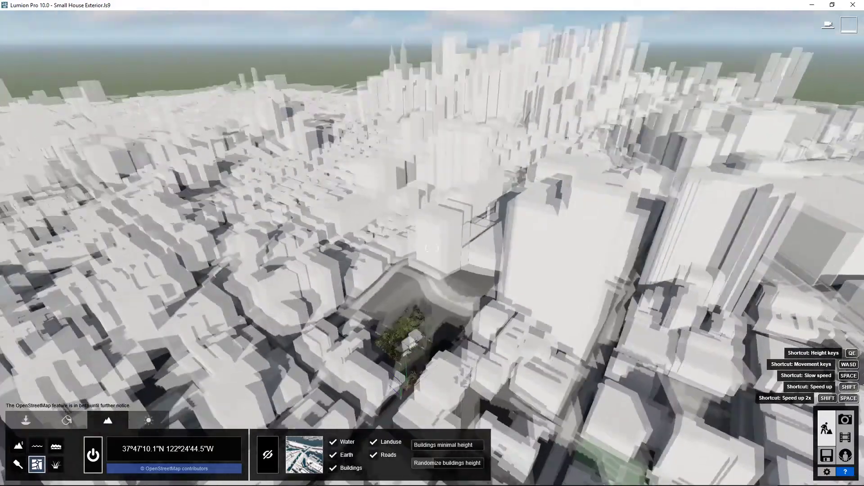
pyautogui.moveTo(432, 248); pyautogui.dragTo(432, 247, button='right')
pyautogui.click(194, 444)
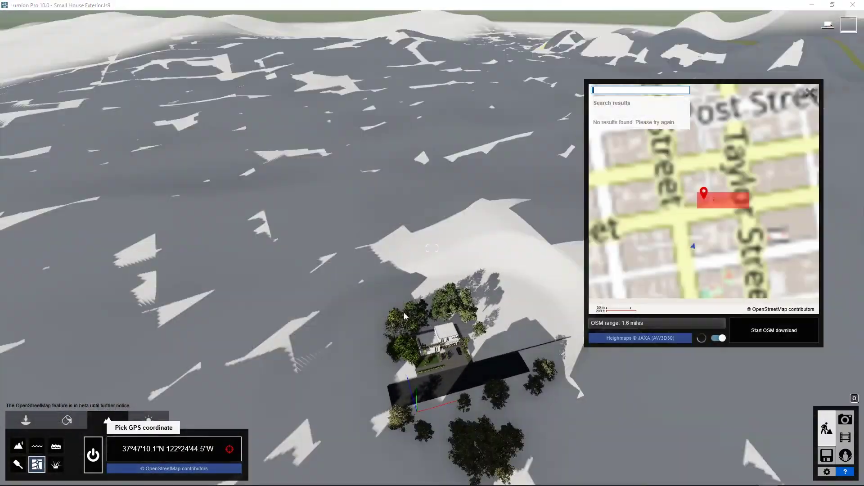
pyautogui.scroll(-5, 672, 242)
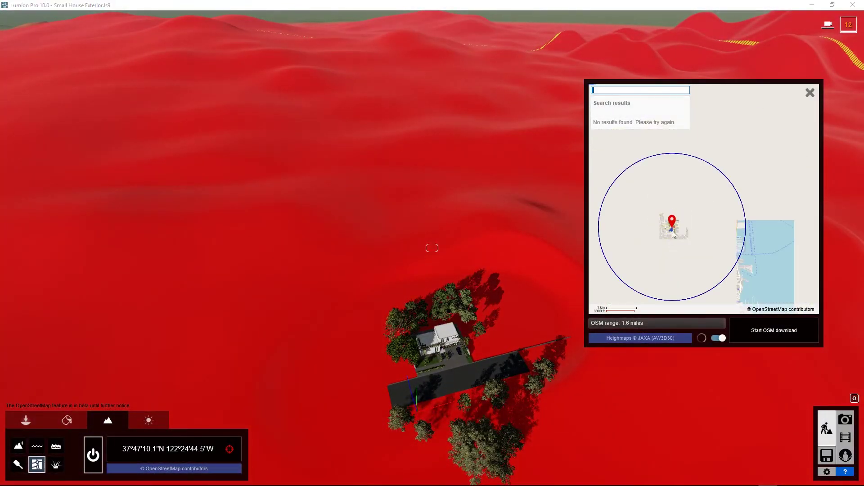
pyautogui.scroll(2, 692, 223)
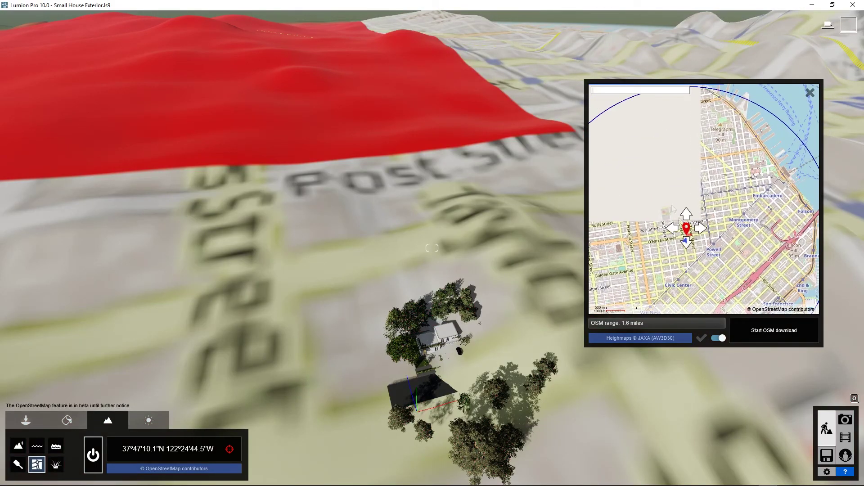
pyautogui.moveTo(672, 206); pyautogui.dragTo(681, 239)
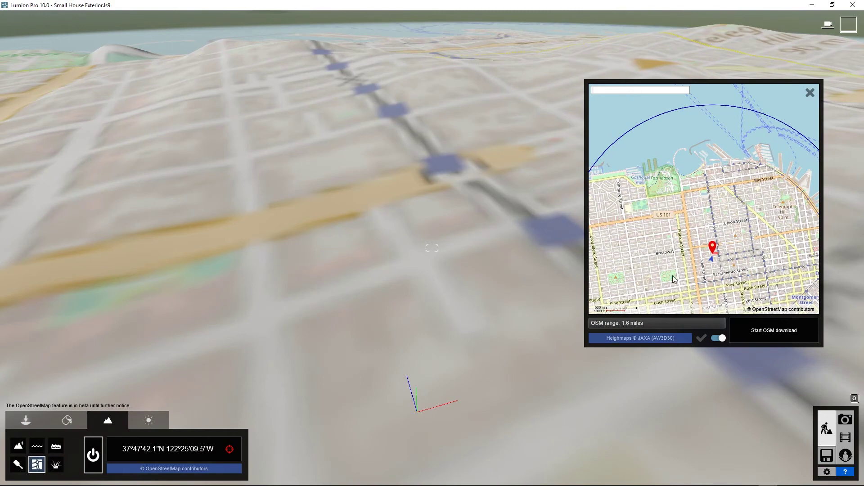
# - Move the location marker across the map toward the Embarcadero waterfront at 37°48'12.1"N 122°24'12.1"W
pyautogui.scroll(2, 673, 276)
pyautogui.scroll(-1, 711, 206)
pyautogui.moveTo(711, 206); pyautogui.dragTo(626, 262)
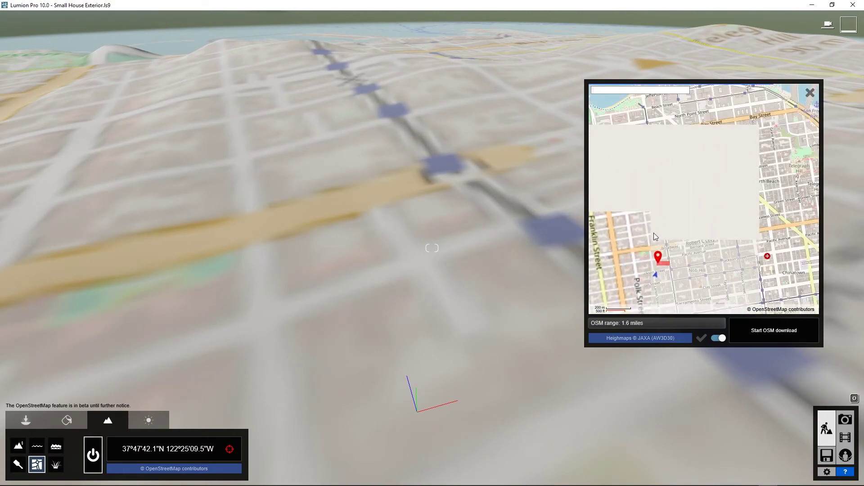
pyautogui.moveTo(694, 233); pyautogui.dragTo(816, 166)
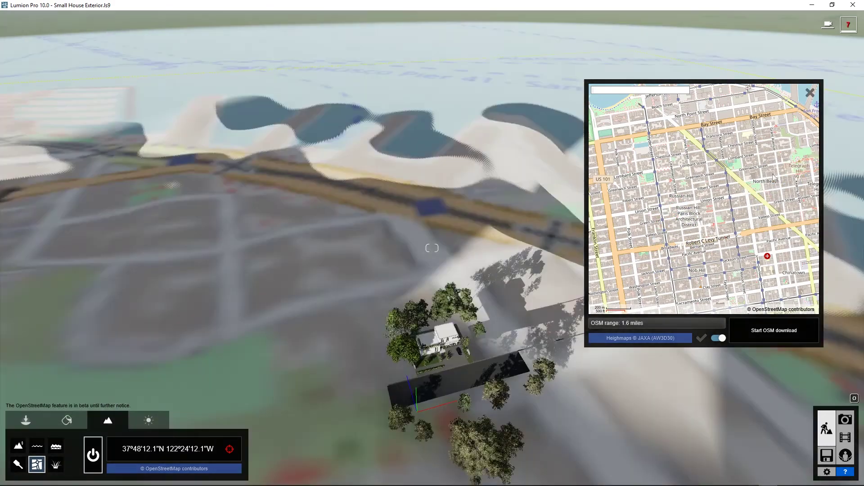
# - Place the location marker in the Telegraph Hill park at 37°48'09.8"N 122°24'21.7"W and start the OSM download
pyautogui.moveTo(767, 188); pyautogui.dragTo(683, 214)
pyautogui.scroll(2, 684, 214)
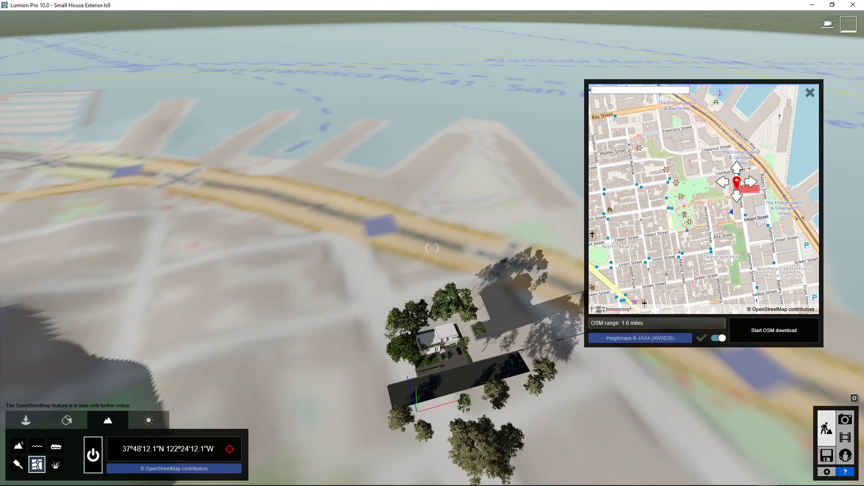
pyautogui.click(683, 200)
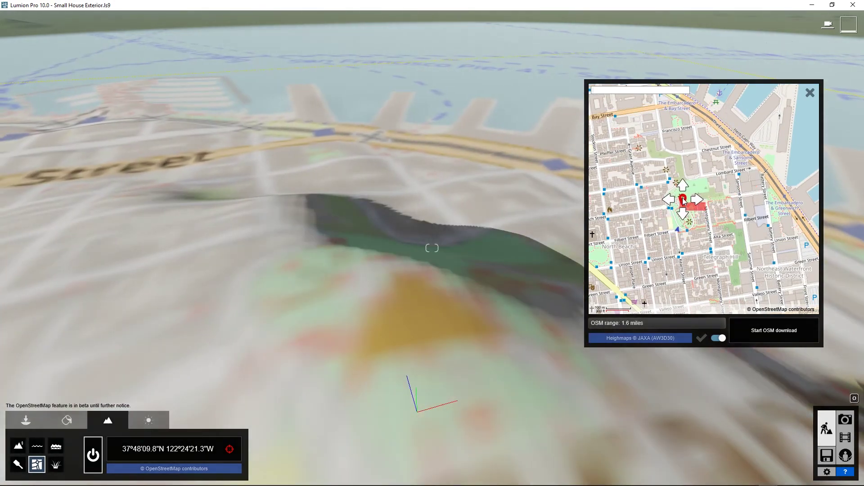
pyautogui.click(682, 200)
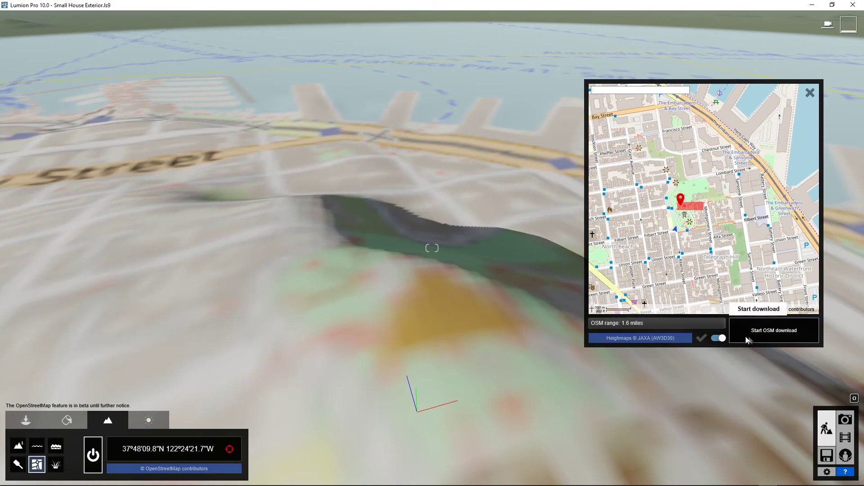
pyautogui.click(749, 338)
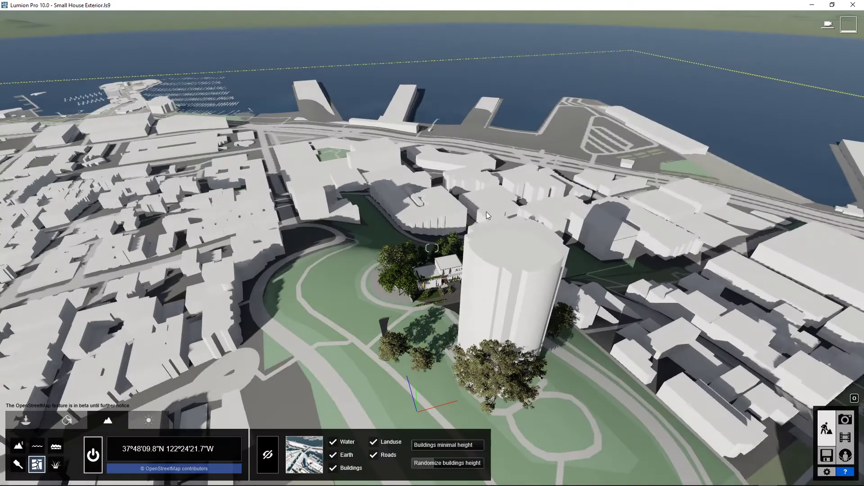
# - Examine the house's new hilltop site, the round tower beside it and the surrounding city and waterfront
pyautogui.press('a')
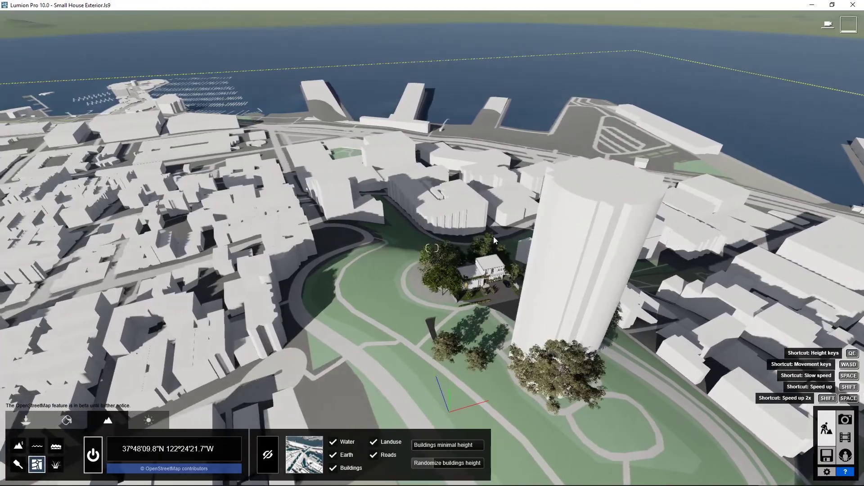
pyautogui.moveTo(494, 236); pyautogui.dragTo(540, 250, button='right')
pyautogui.press('a')
pyautogui.moveTo(432, 248); pyautogui.dragTo(536, 221, button='right')
pyautogui.press('w')
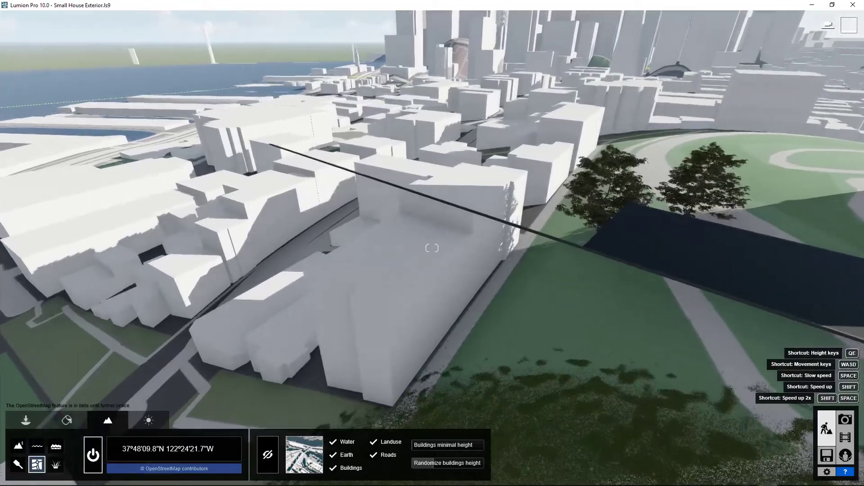
pyautogui.press('s')
pyautogui.moveTo(432, 248); pyautogui.dragTo(516, 223, button='right')
pyautogui.moveTo(432, 248); pyautogui.dragTo(522, 284, button='right')
pyautogui.press('s')
pyautogui.press('s')
pyautogui.press('s')
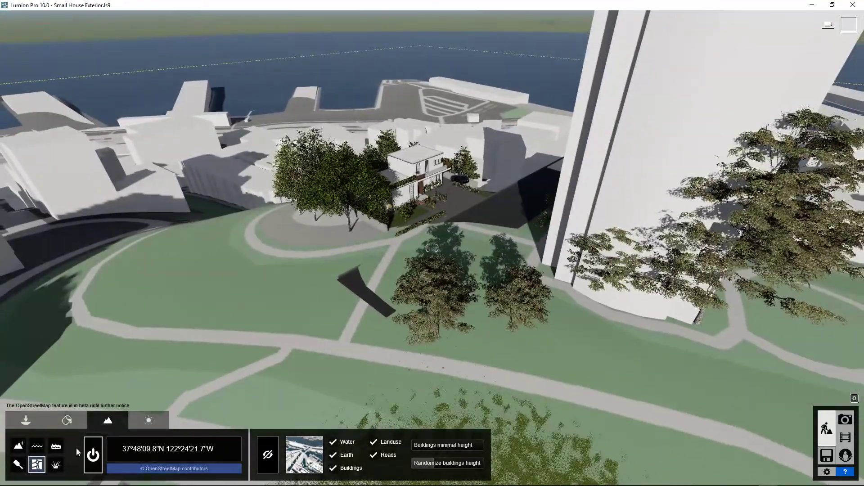
# - Flatten the hilltop terrain around the house and its street using a large brush
pyautogui.click(19, 446)
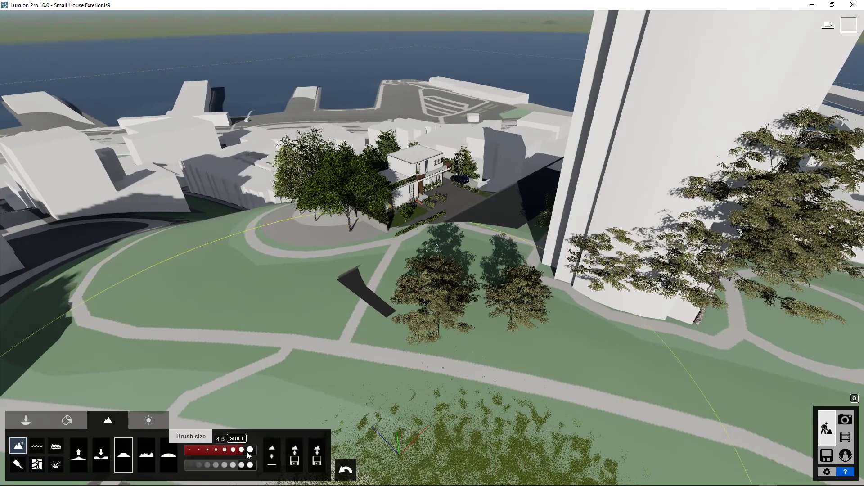
pyautogui.moveTo(381, 241)
pyautogui.mouseDown()
pyautogui.moveTo(413, 220)
pyautogui.moveTo(391, 212)
pyautogui.mouseUp()
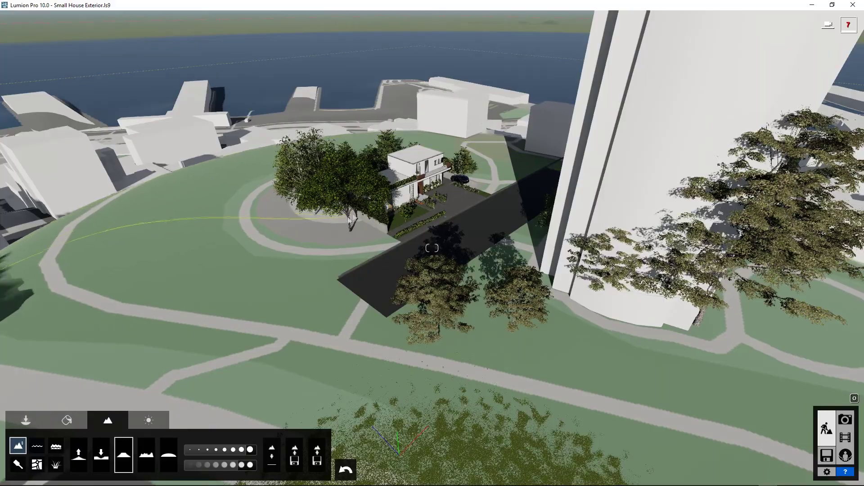
pyautogui.press('w')
pyautogui.moveTo(330, 315); pyautogui.dragTo(330, 276, button='right')
pyautogui.press('w')
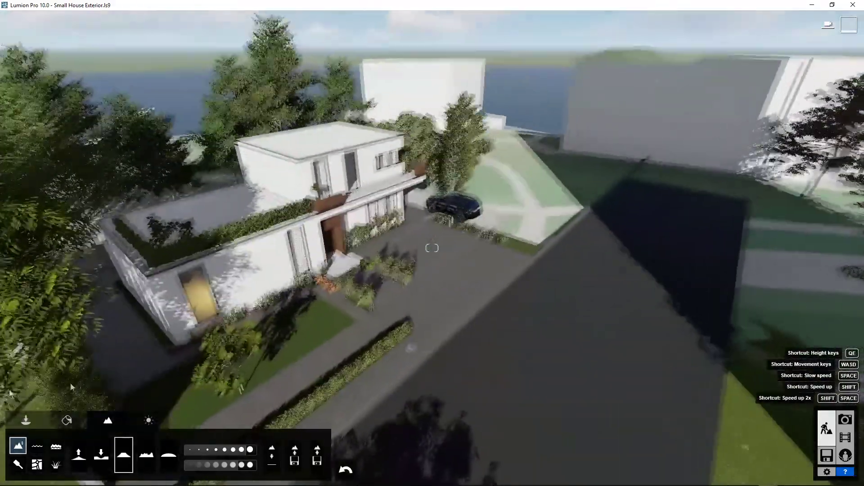
# - Box-select the objects around the house and driveway, place them on the landscape, and add one more object to the selection
pyautogui.click(26, 420)
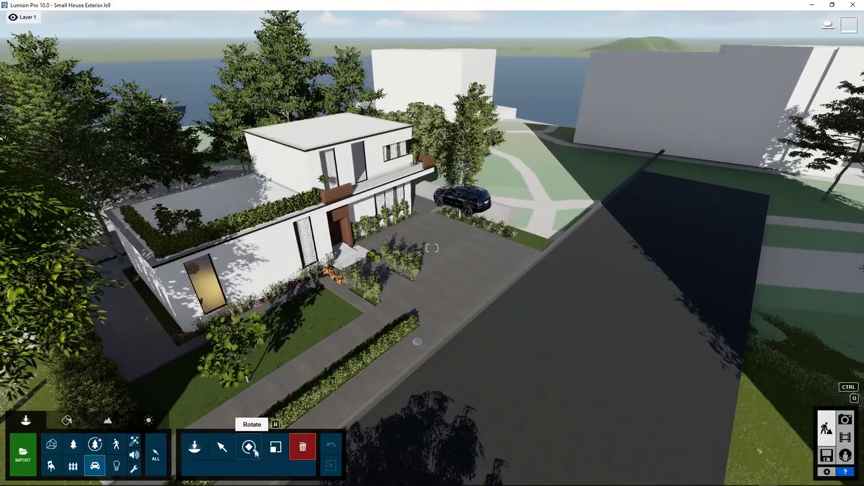
pyautogui.moveTo(119, 158); pyautogui.dragTo(440, 338)
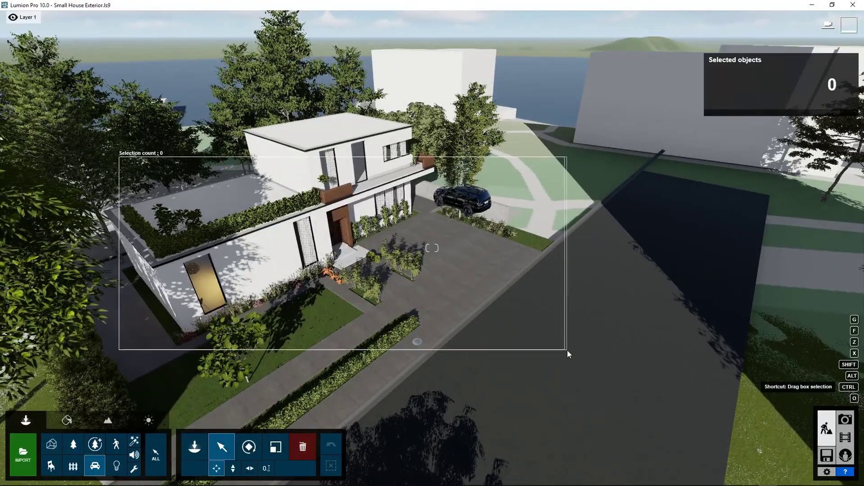
pyautogui.moveTo(567, 350); pyautogui.dragTo(567, 350)
pyautogui.moveTo(290, 156); pyautogui.dragTo(563, 324)
pyautogui.click(685, 134)
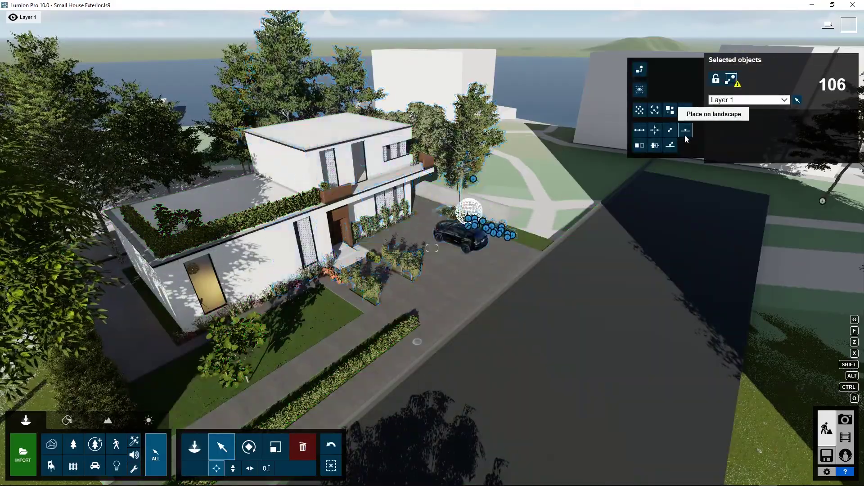
pyautogui.keyDown('ctrl'); pyautogui.click(469, 316); pyautogui.keyUp('ctrl')
# - Inspect the house, its driveway and the selected objects from the ground and from above
pyautogui.press('w')
pyautogui.press('s')
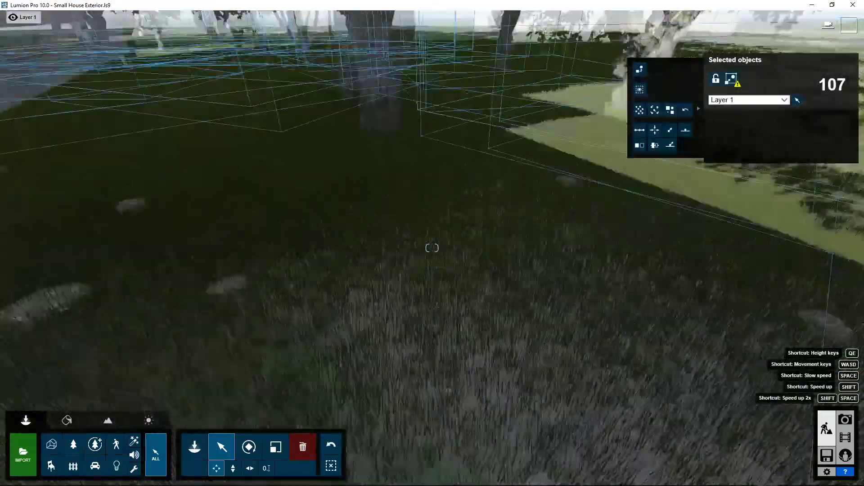
pyautogui.press('s')
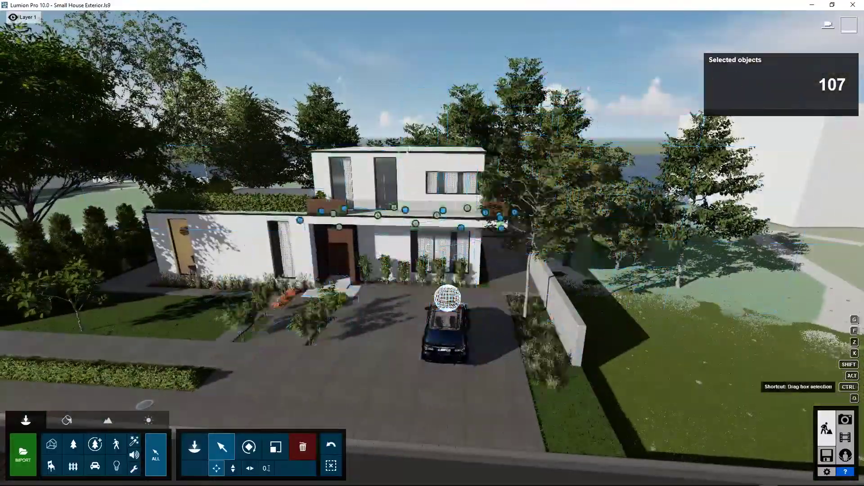
pyautogui.press('w')
pyautogui.moveTo(433, 248); pyautogui.dragTo(450, 311, button='right')
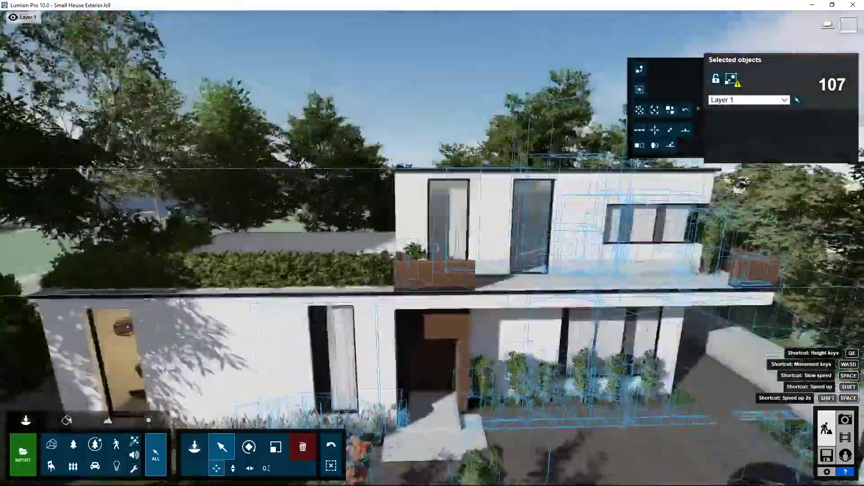
pyautogui.press('q')
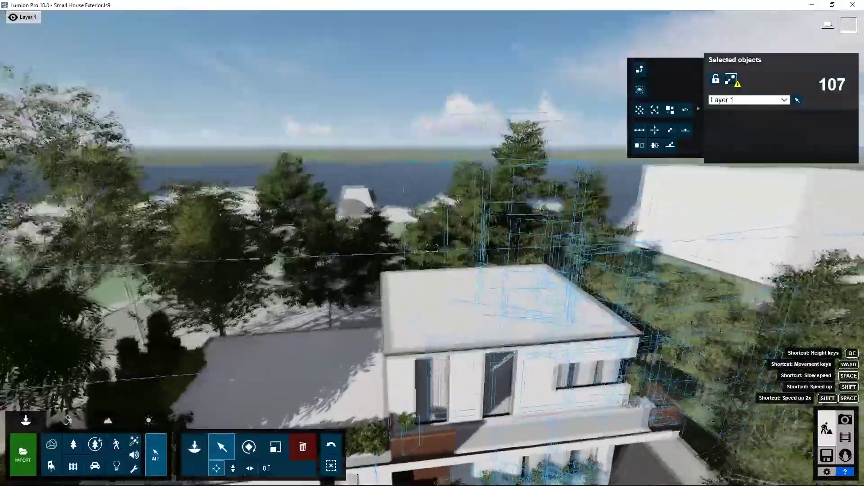
pyautogui.press('s')
pyautogui.moveTo(432, 248)
pyautogui.mouseDown(button='right')
pyautogui.moveTo(430, 259)
pyautogui.moveTo(428, 251)
pyautogui.moveTo(234, 239)
pyautogui.moveTo(433, 248)
pyautogui.mouseUp(button='right')
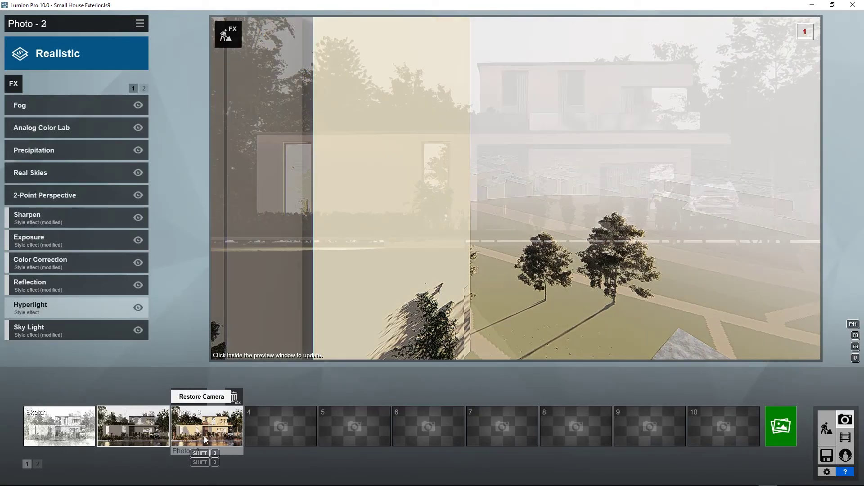
# - Switch to the Photo - 3 view in Photo mode and disable its Fog effect
pyautogui.click(204, 436)
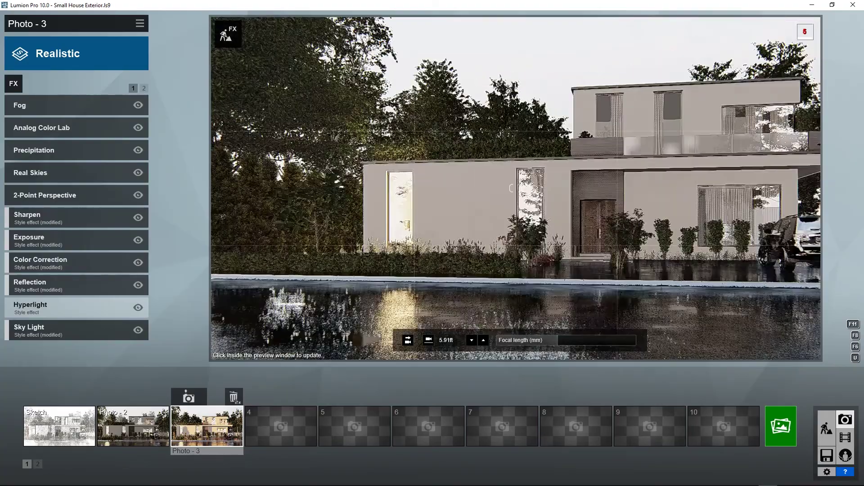
pyautogui.moveTo(537, 256); pyautogui.dragTo(603, 236, button='right')
pyautogui.press('w')
pyautogui.press('d')
pyautogui.press('w')
pyautogui.press('q')
pyautogui.press('d')
pyautogui.press('s')
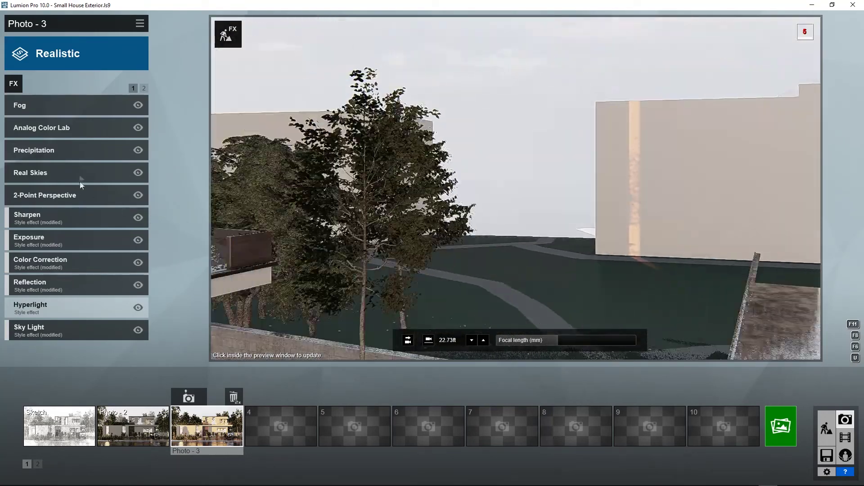
pyautogui.click(138, 105)
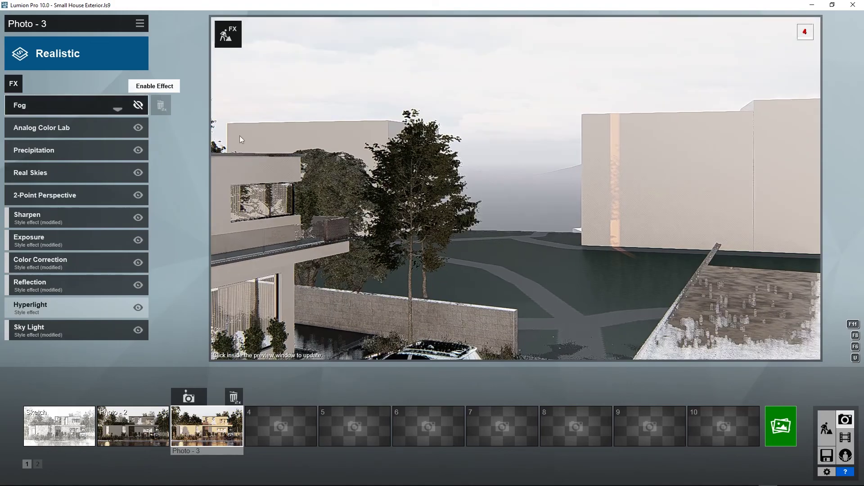
# - Examine the distant city skyline beyond the street and the front of the house in the photo preview
pyautogui.moveTo(405, 198); pyautogui.dragTo(297, 223, button='right')
pyautogui.moveTo(516, 188); pyautogui.dragTo(262, 172, button='right')
pyautogui.moveTo(253, 135); pyautogui.dragTo(180, 135, button='right')
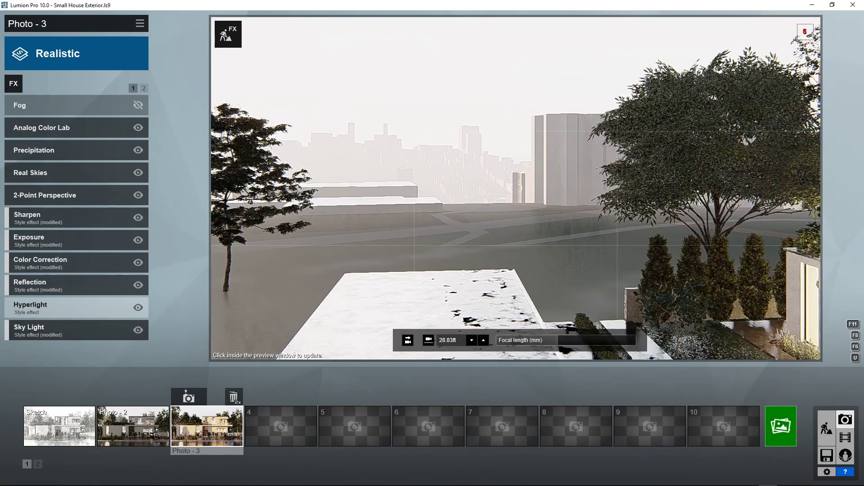
pyautogui.press('s')
pyautogui.press('d')
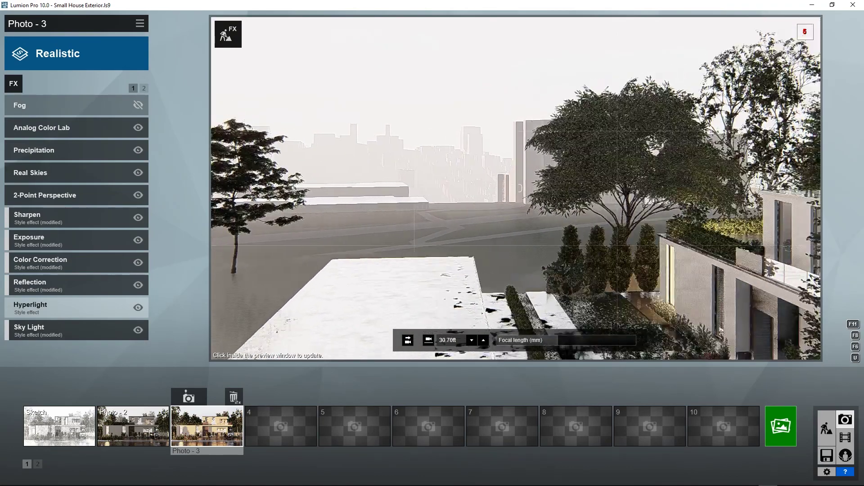
pyautogui.press('s')
pyautogui.press('d')
pyautogui.moveTo(516, 188); pyautogui.dragTo(489, 174, button='right')
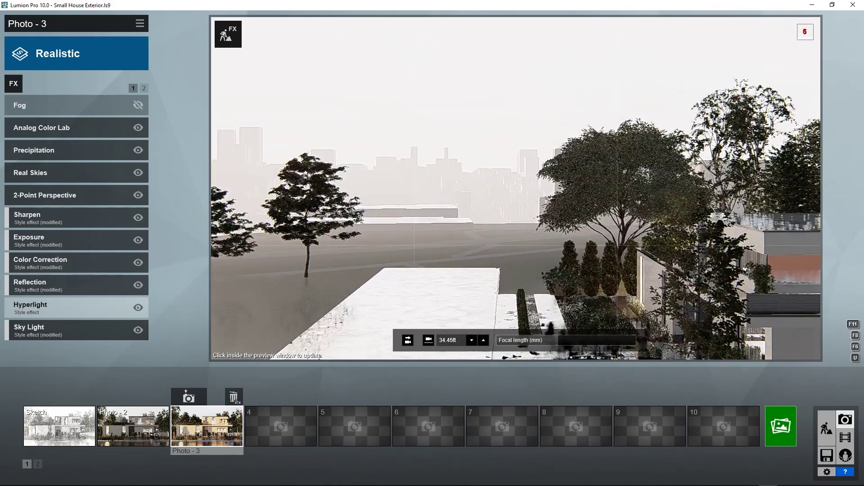
# - Check the skyline from other viewpoints around the house, including one past the tower and over the roof
pyautogui.press('e')
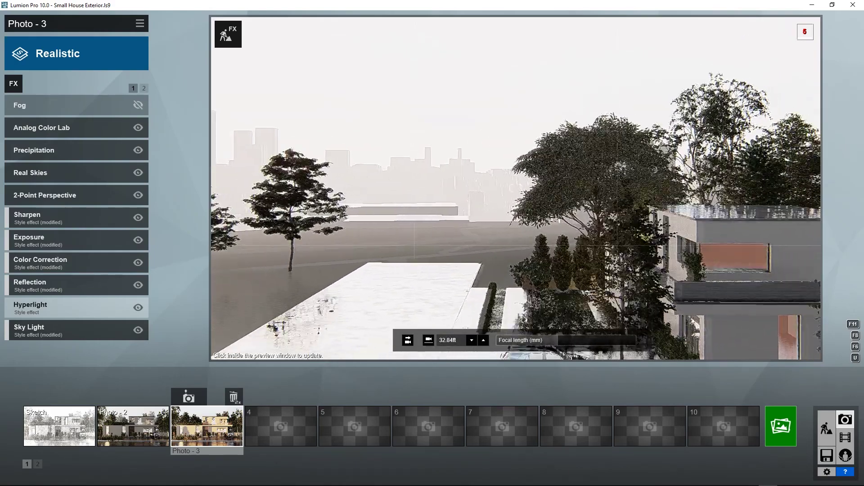
pyautogui.press('e')
pyautogui.press('d')
pyautogui.moveTo(516, 189); pyautogui.dragTo(489, 175, button='right')
pyautogui.press('s')
pyautogui.press('s')
pyautogui.press('a')
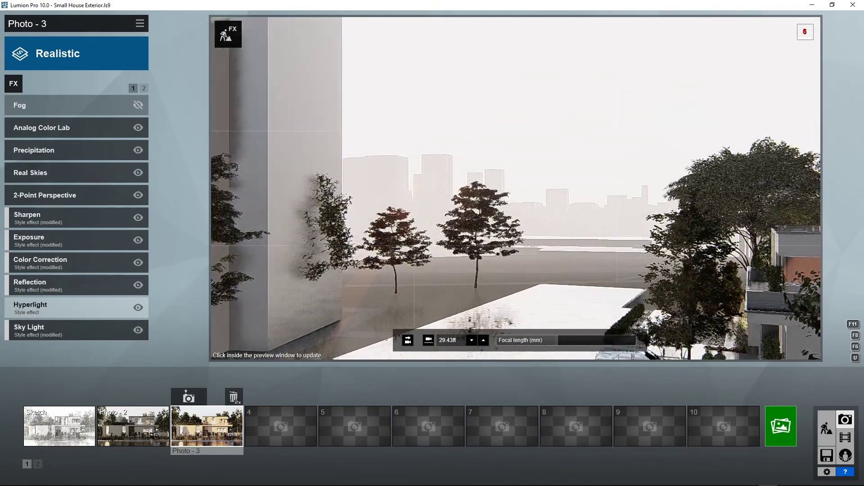
pyautogui.press('w')
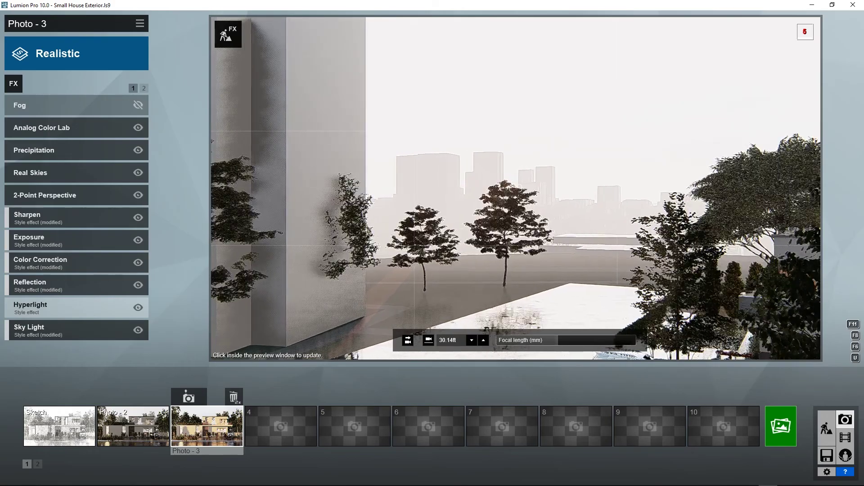
pyautogui.press('q')
pyautogui.press('d')
pyautogui.moveTo(516, 188); pyautogui.dragTo(501, 198, button='right')
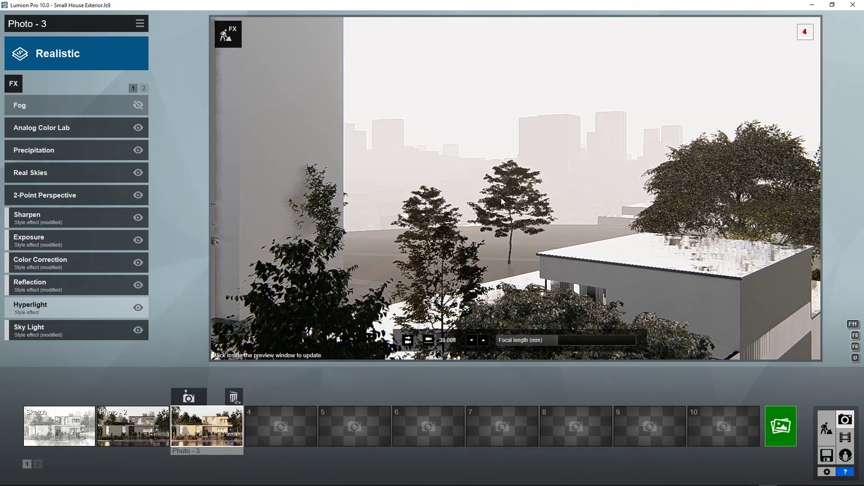
# - Refresh the photo preview, return to Build mode and open the OpenStreetMap location map
pyautogui.click(501, 198)
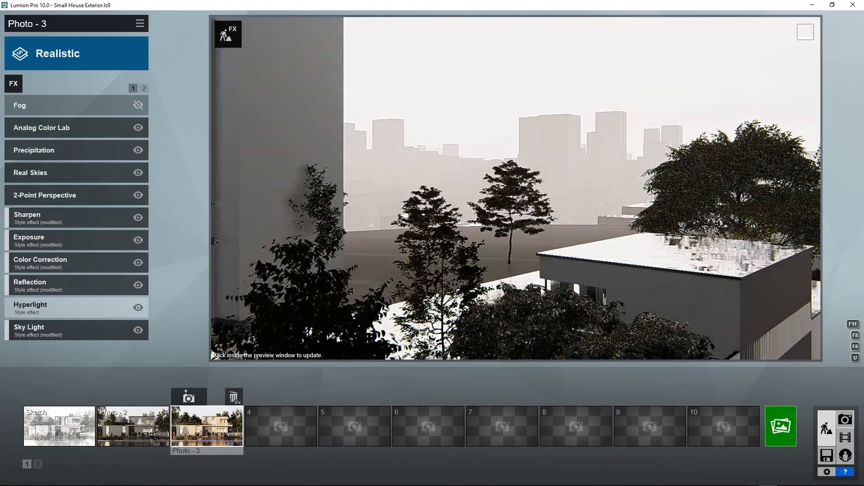
pyautogui.click(826, 428)
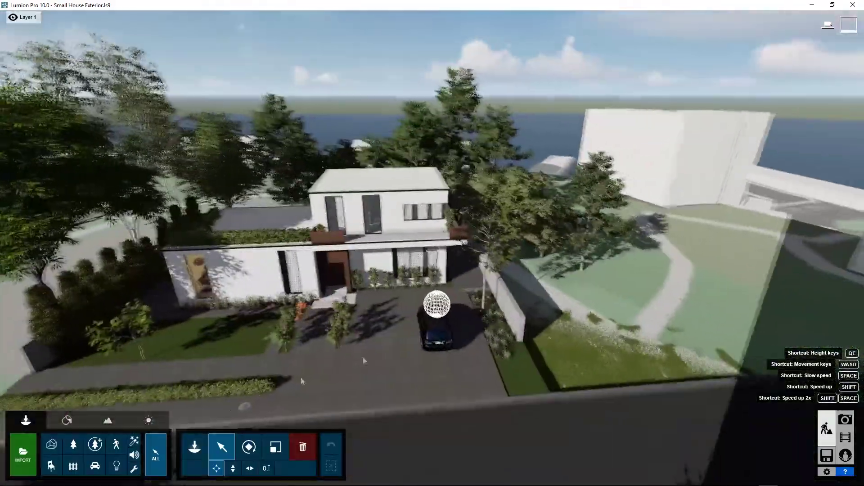
pyautogui.click(103, 421)
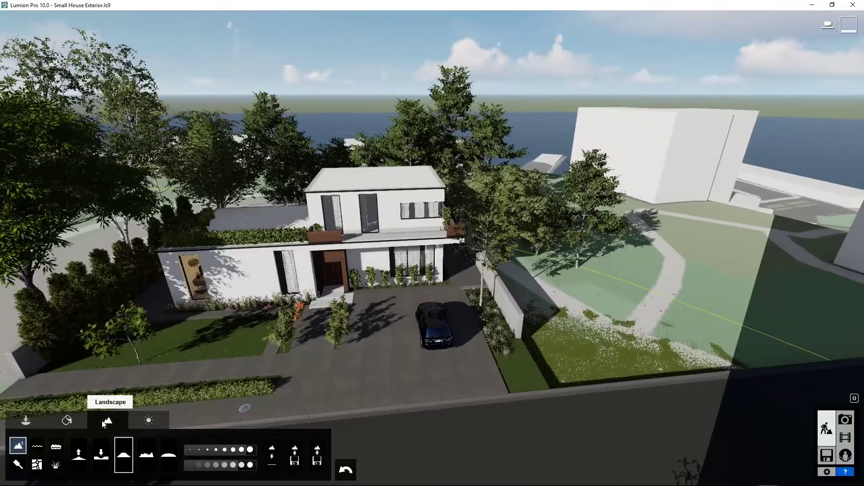
pyautogui.click(37, 465)
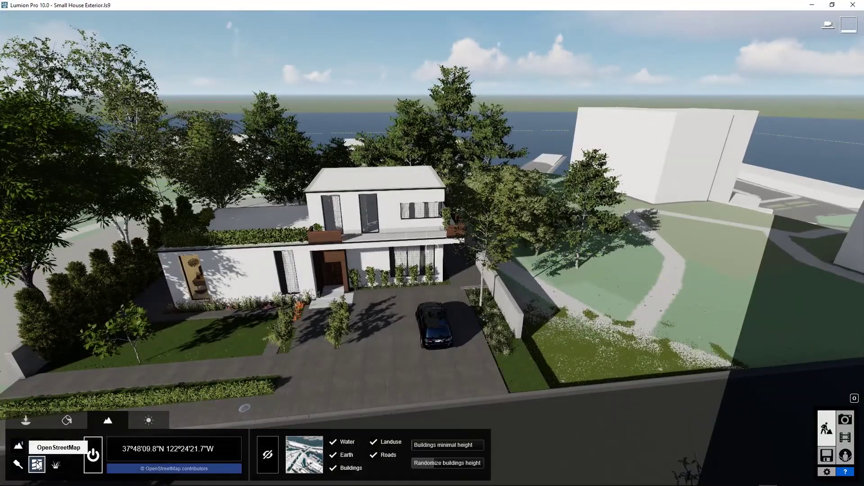
pyautogui.click(141, 454)
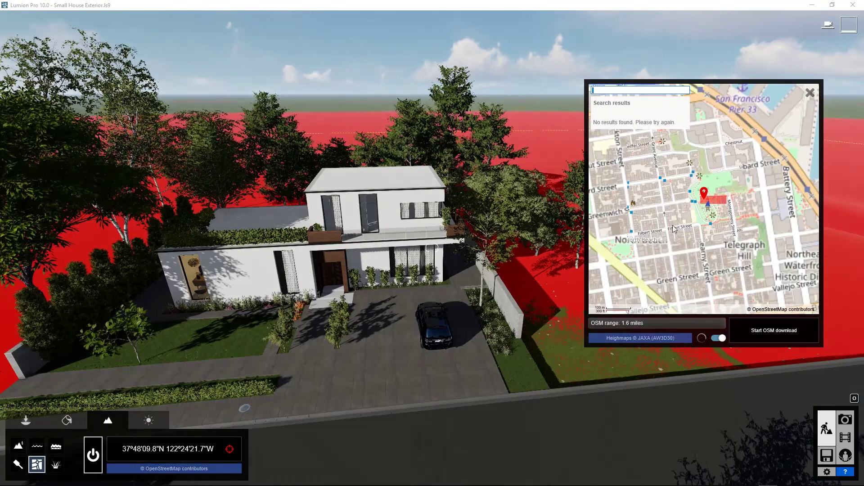
# - Try moving the location marker inland, southeast of San Francisco
pyautogui.scroll(-6, 673, 225)
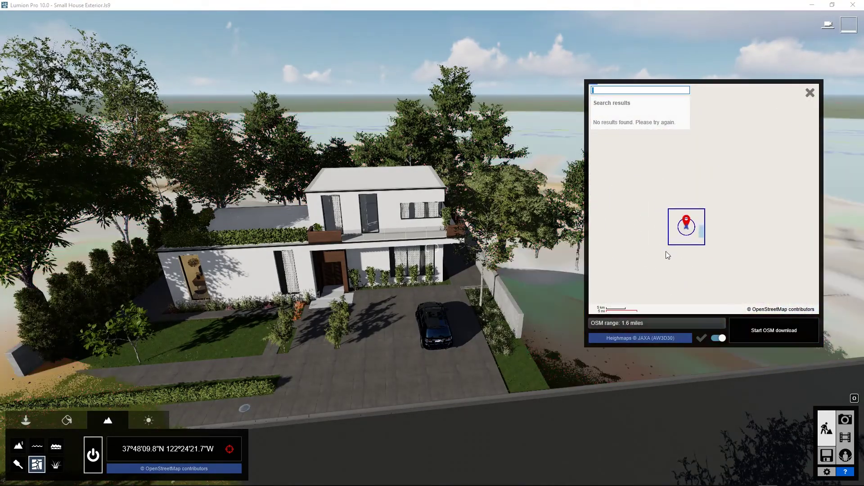
pyautogui.scroll(-2, 680, 243)
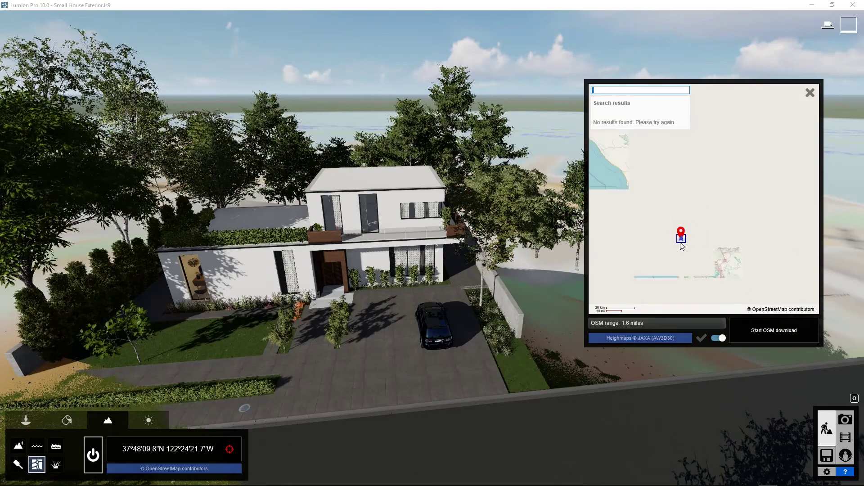
pyautogui.moveTo(681, 235); pyautogui.dragTo(737, 246)
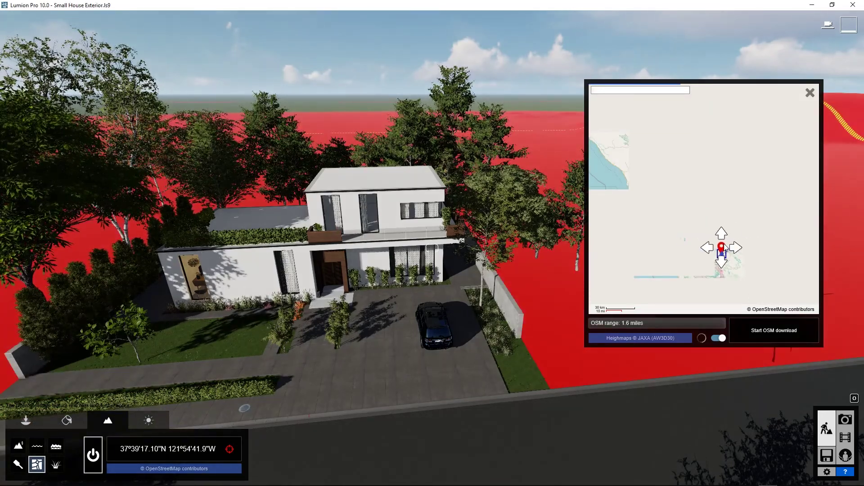
pyautogui.moveTo(722, 234); pyautogui.dragTo(716, 239)
# - Relocate the site by searching the map for "shanghai", and examine the terrain preview and the area around the marker
pyautogui.scroll(-3, 681, 250)
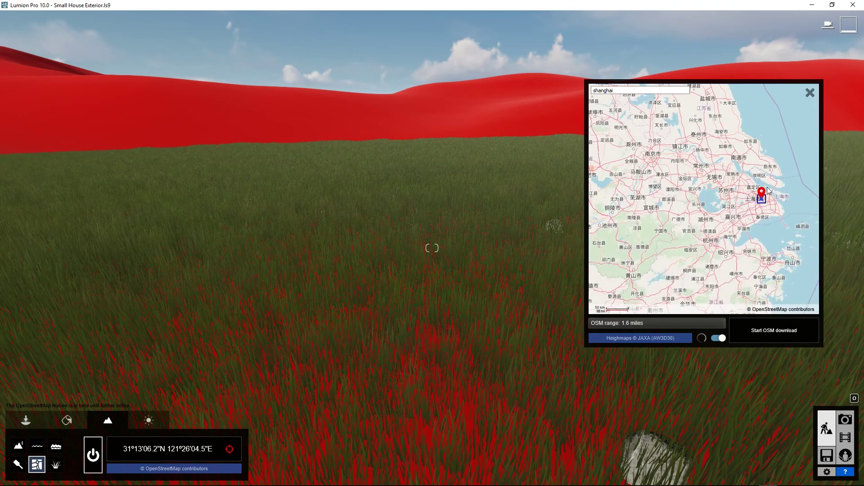
pyautogui.scroll(2, 767, 188)
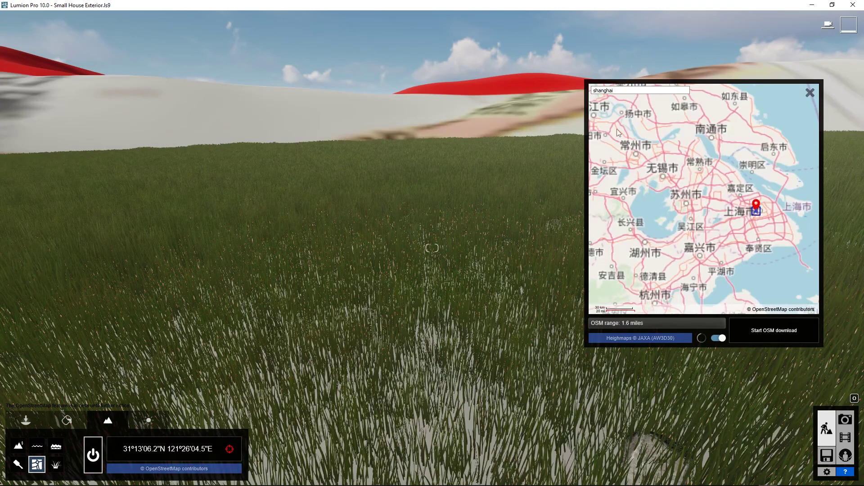
pyautogui.scroll(3, 717, 246)
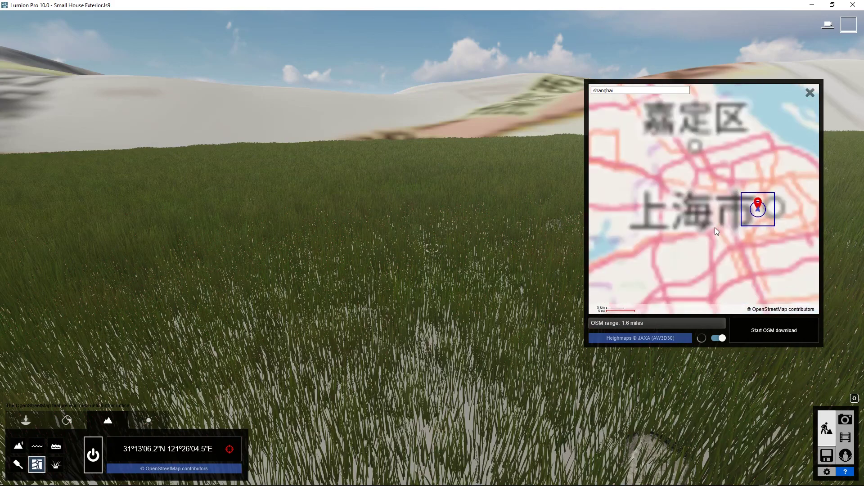
pyautogui.moveTo(727, 236); pyautogui.dragTo(719, 239)
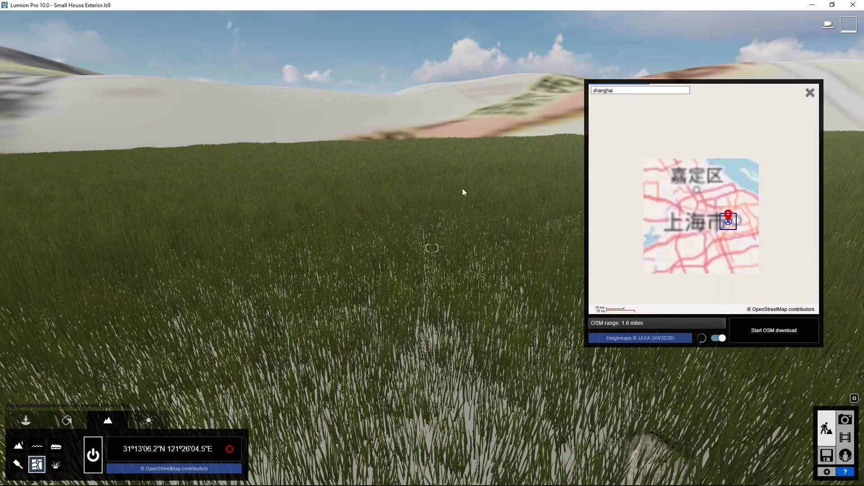
pyautogui.moveTo(463, 189); pyautogui.dragTo(740, 278, button='right')
pyautogui.scroll(4, 712, 226)
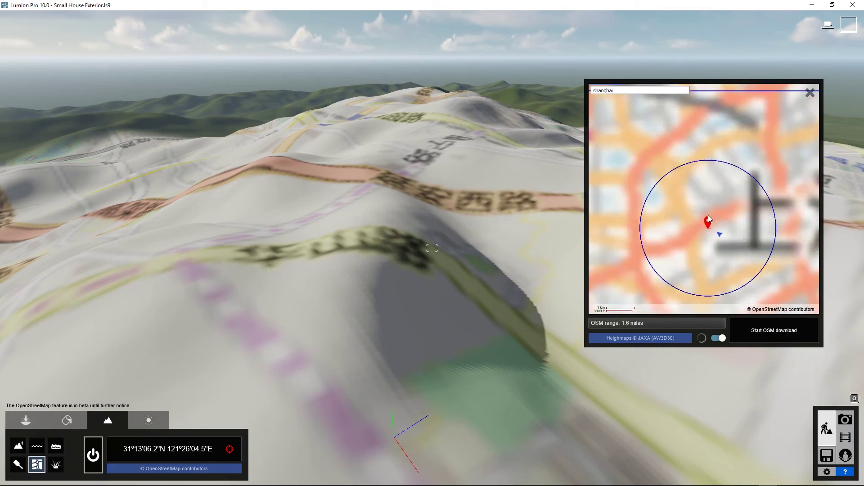
pyautogui.scroll(1, 709, 219)
pyautogui.scroll(-1, 705, 226)
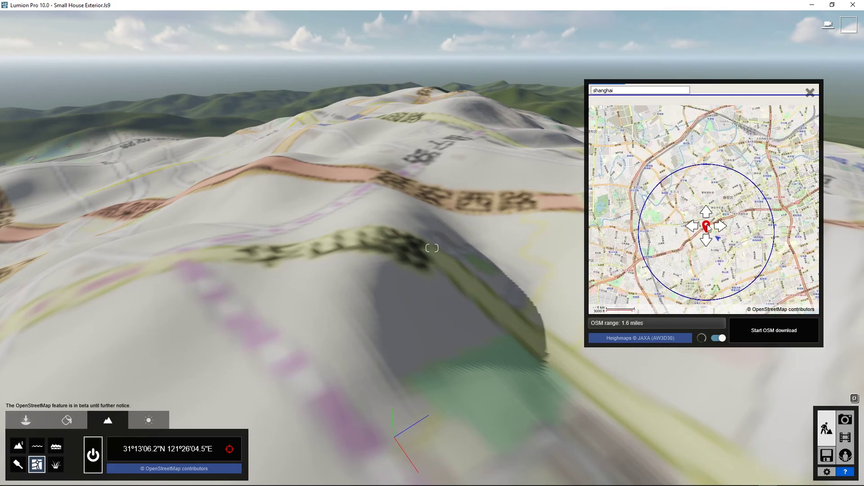
# - Move the location marker to the park south of the river bend, at 31°13'27.8"N 121°24'49.7"E, and download its OSM data
pyautogui.moveTo(708, 227); pyautogui.dragTo(652, 218)
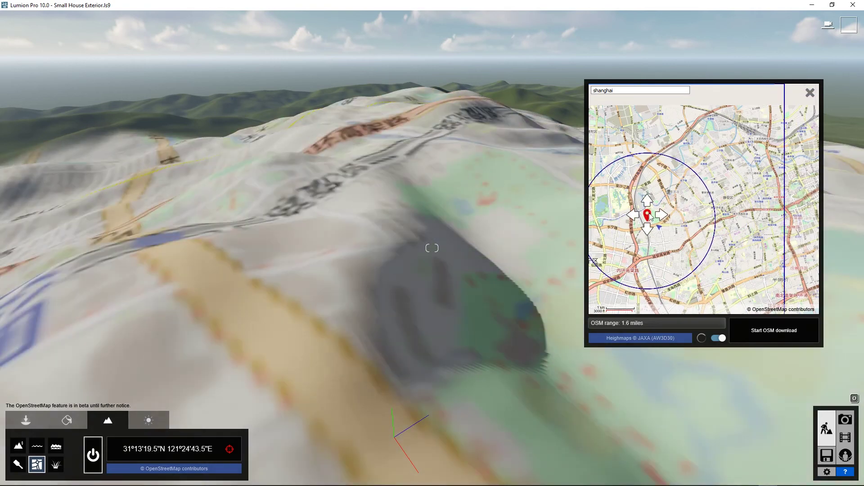
pyautogui.scroll(1, 653, 211)
pyautogui.scroll(2, 652, 211)
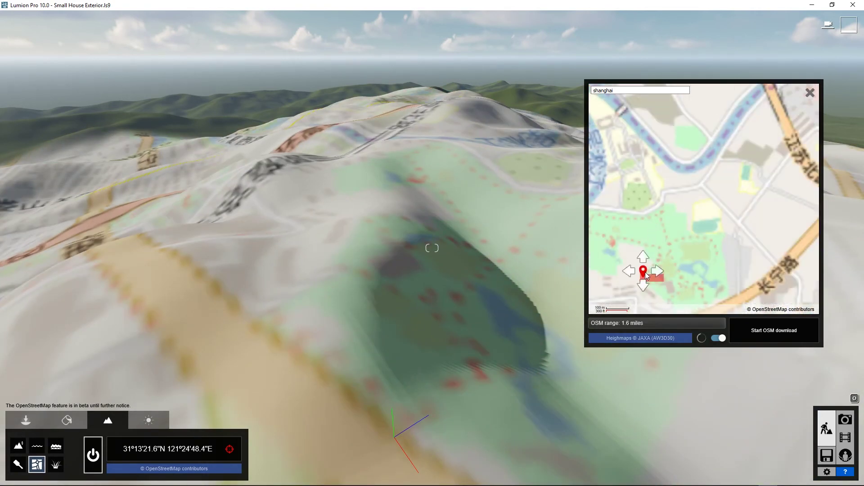
pyautogui.moveTo(644, 274)
pyautogui.mouseDown()
pyautogui.moveTo(658, 244)
pyautogui.moveTo(653, 228)
pyautogui.mouseUp()
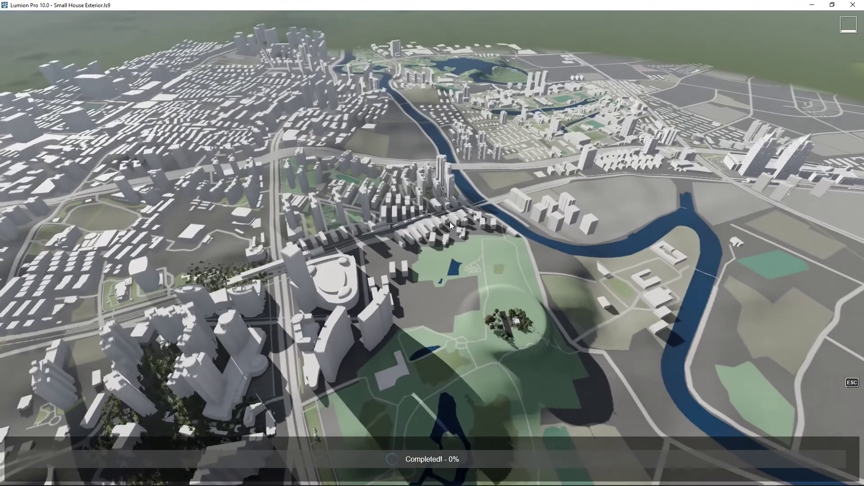
# - Look over the downloaded Shanghai city and the park around the house from above
pyautogui.moveTo(450, 222); pyautogui.dragTo(567, 155, button='right')
pyautogui.moveTo(626, 168); pyautogui.dragTo(469, 225, button='right')
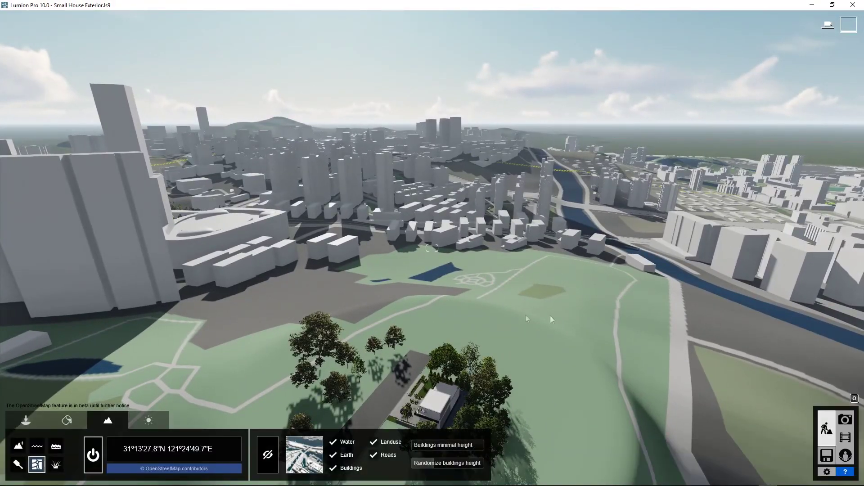
pyautogui.moveTo(512, 303); pyautogui.dragTo(507, 303, button='right')
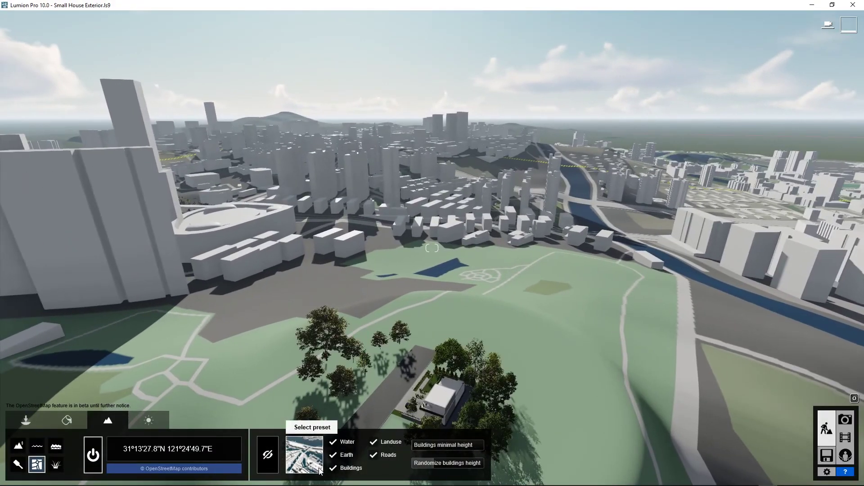
# - Hide the OpenStreetMap Water layer, view the city without it, and show it again
pyautogui.moveTo(484, 358); pyautogui.dragTo(436, 326, button='right')
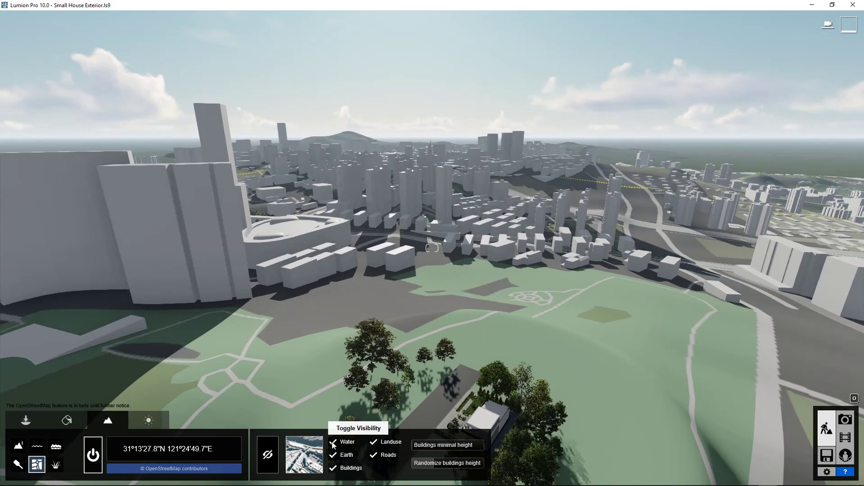
pyautogui.moveTo(369, 443); pyautogui.dragTo(407, 442, button='right')
pyautogui.moveTo(657, 286); pyautogui.dragTo(515, 308, button='right')
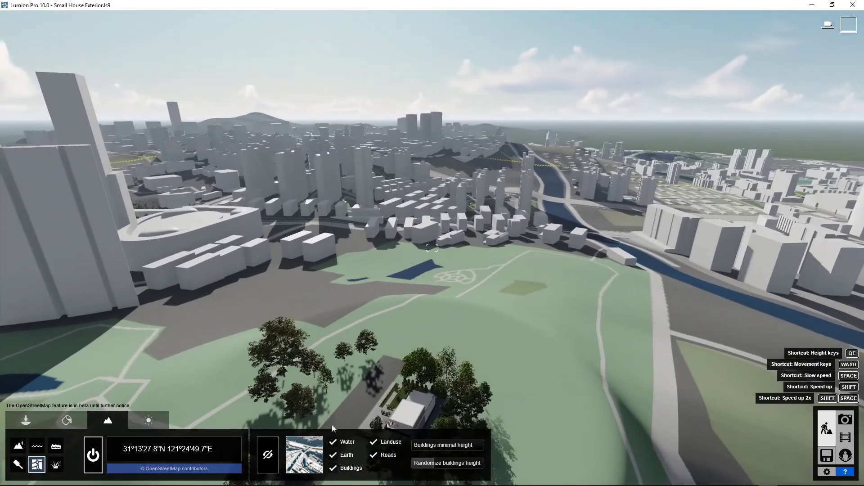
# - Hide the Earth and Landuse layers of the OpenStreetMap surroundings
pyautogui.click(333, 456)
pyautogui.click(333, 456)
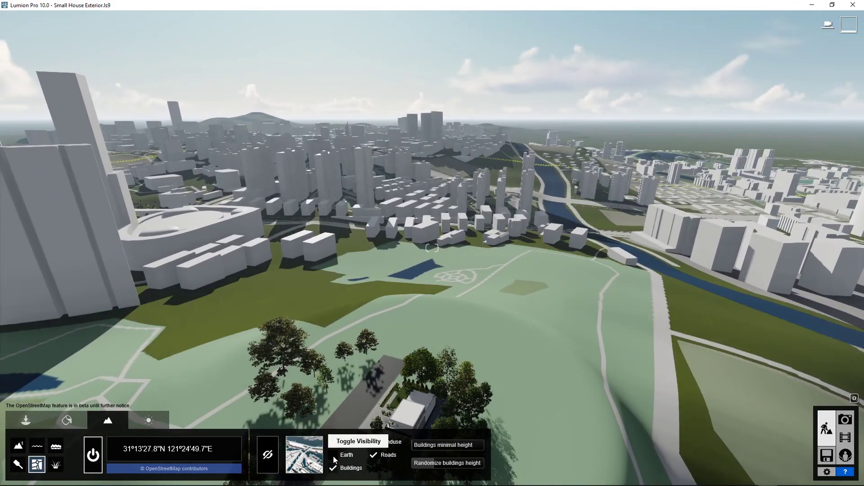
pyautogui.moveTo(700, 306); pyautogui.dragTo(464, 417, button='right')
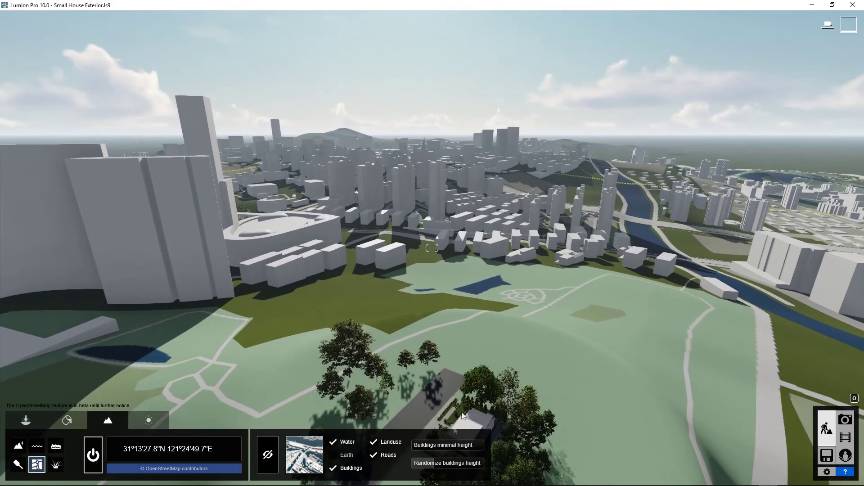
pyautogui.click(376, 455)
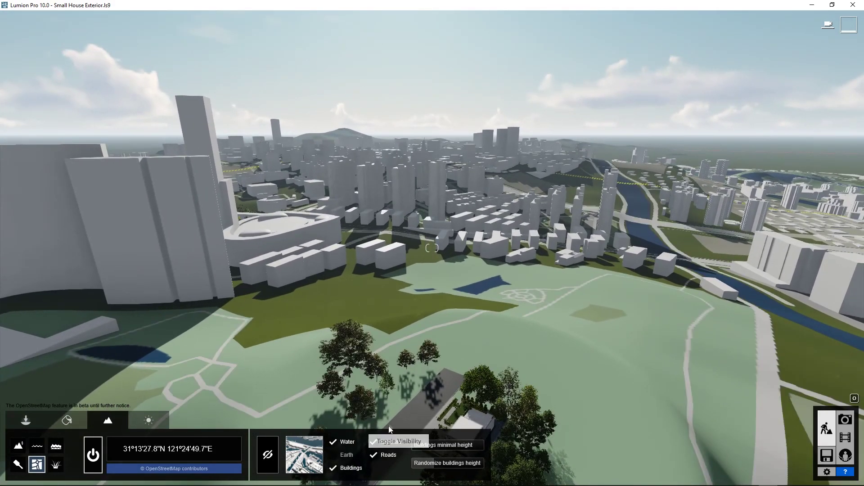
pyautogui.click(375, 441)
pyautogui.click(376, 441)
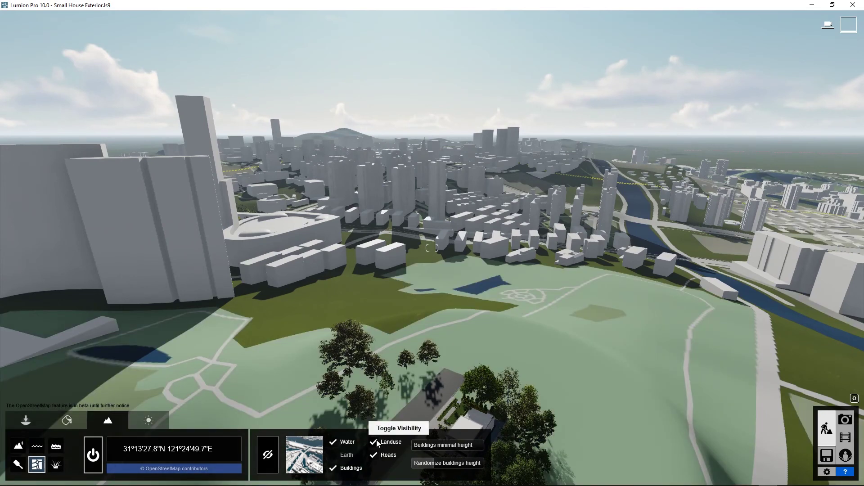
pyautogui.click(376, 440)
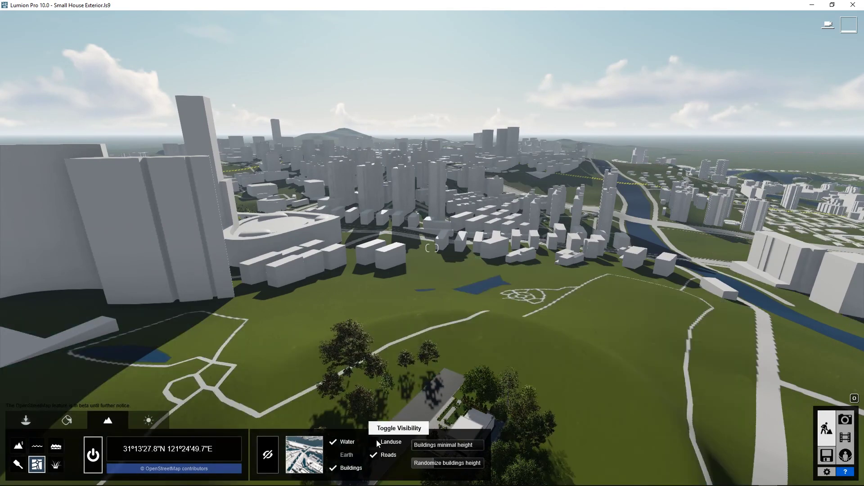
# - Hide and restore the Buildings layer, and hide the Water and Roads layers so only Buildings stays enabled
pyautogui.click(333, 468)
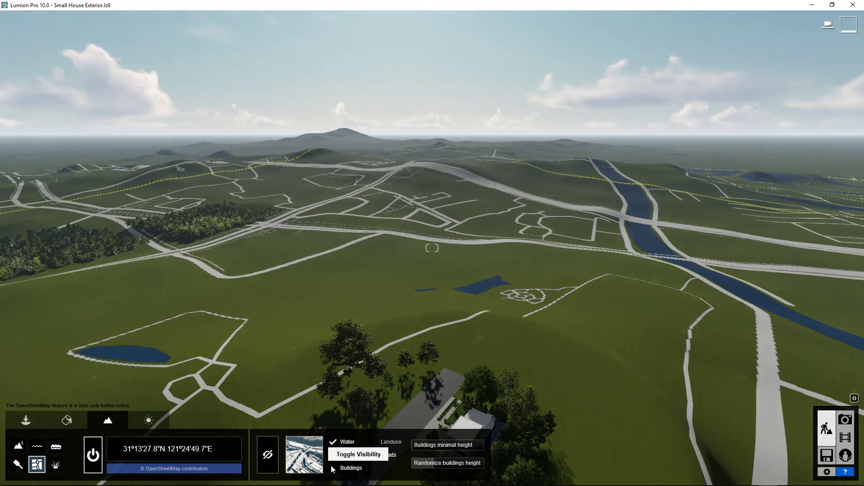
pyautogui.click(332, 468)
pyautogui.click(333, 442)
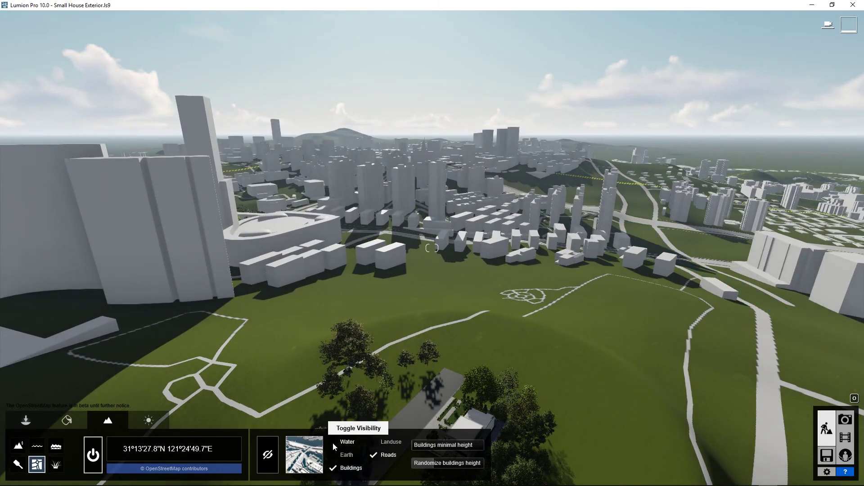
pyautogui.click(379, 455)
pyautogui.moveTo(387, 342); pyautogui.dragTo(345, 358, button='right')
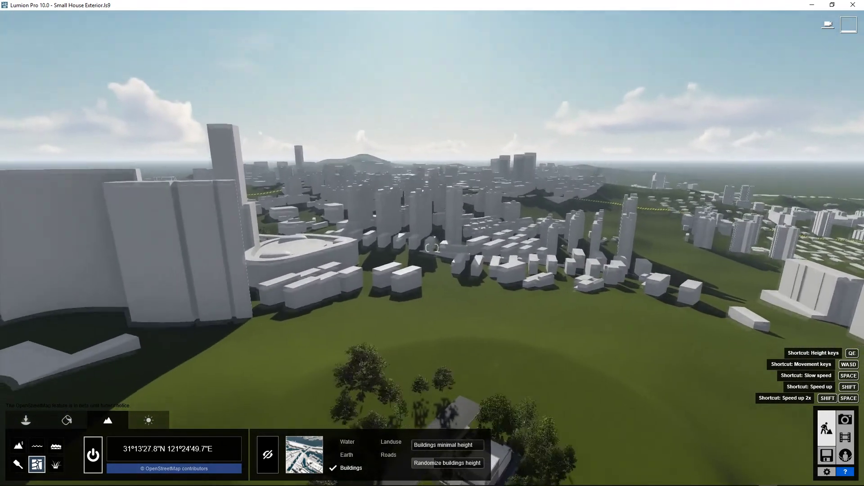
# - Show the Water, Earth, Landuse and Roads layers again
pyautogui.click(347, 442)
pyautogui.click(346, 455)
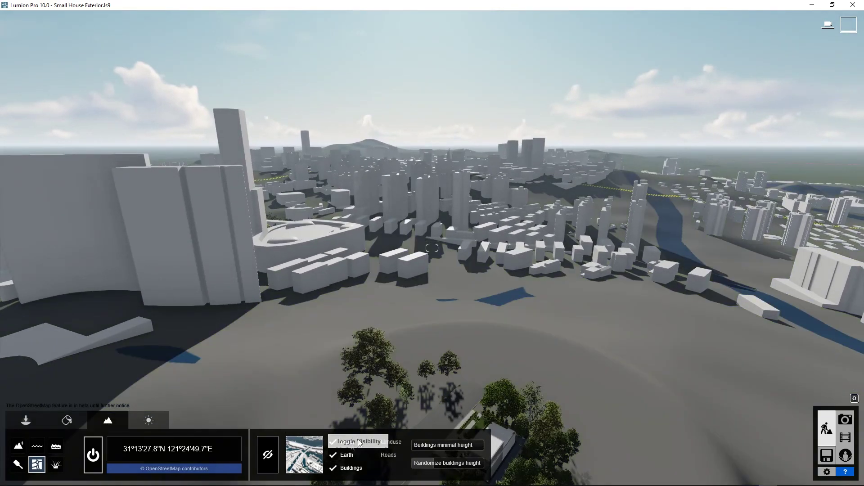
pyautogui.click(383, 443)
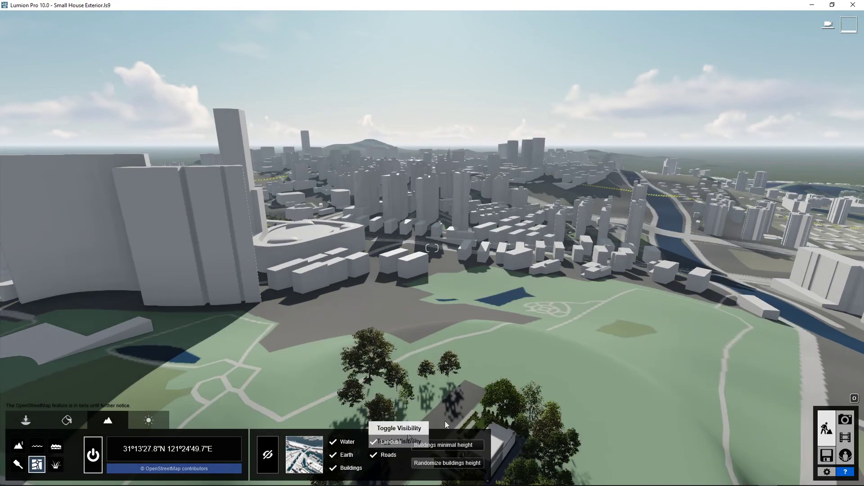
pyautogui.click(386, 455)
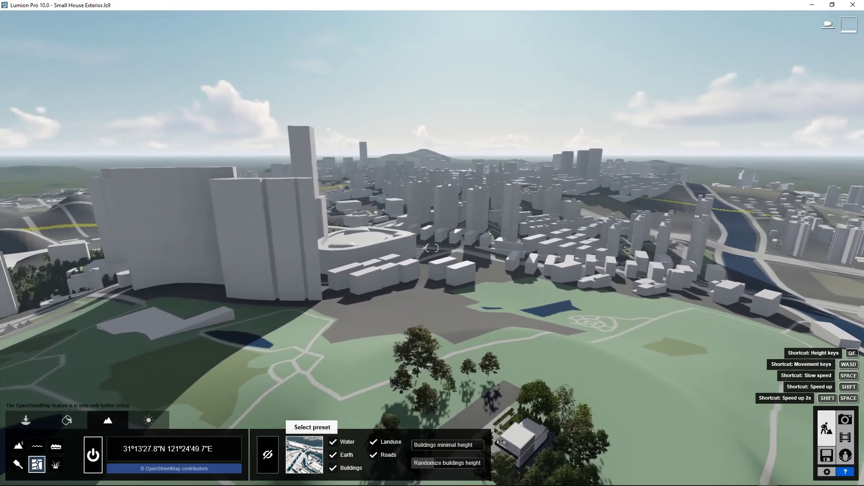
# - Compare the OpenStreetMap colour presets on the city and apply the third one, with mixed grey and white buildings
pyautogui.click(304, 454)
pyautogui.click(306, 417)
pyautogui.click(351, 408)
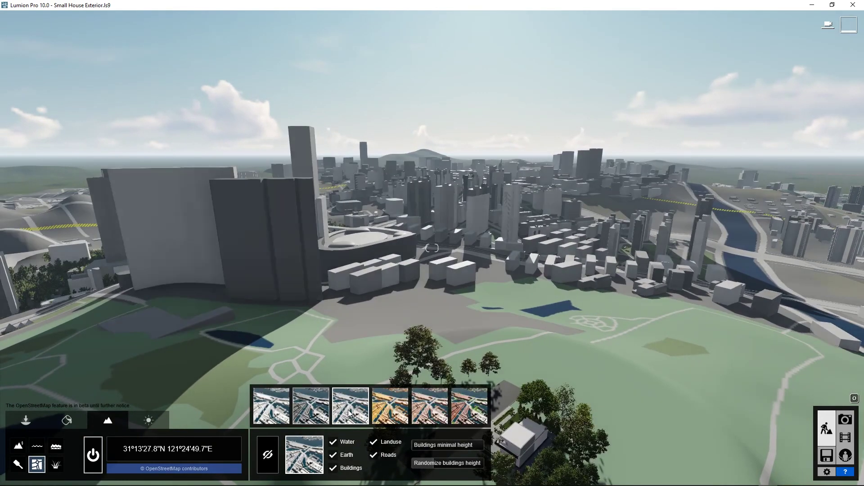
pyautogui.click(390, 405)
pyautogui.click(423, 405)
pyautogui.click(454, 401)
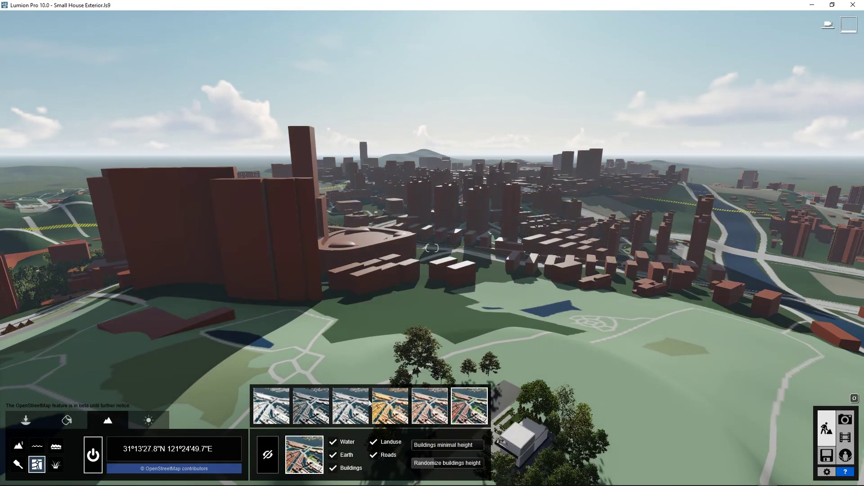
pyautogui.click(351, 409)
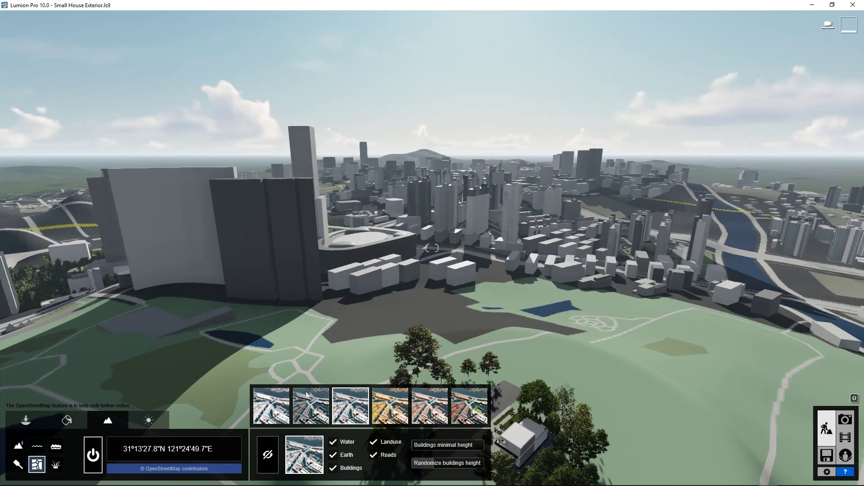
# - Apply the first OpenStreetMap colour preset, with all-white buildings, and look at the house against the city
pyautogui.click(273, 401)
pyautogui.press('d')
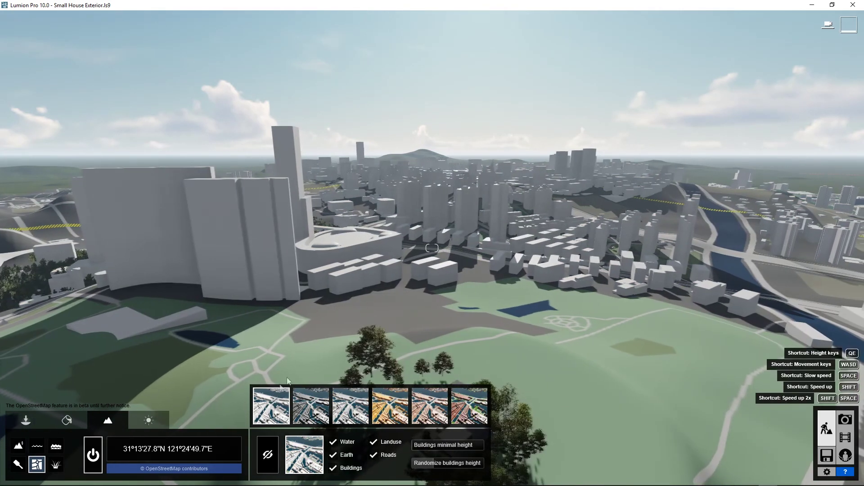
pyautogui.press('s')
pyautogui.press('e')
pyautogui.press('w')
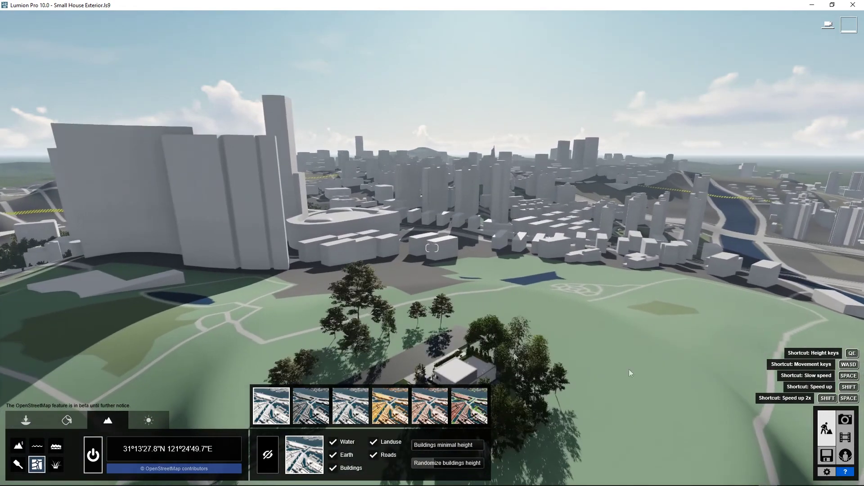
# - In Photo mode, refresh the Photo - 3 preview, then select empty photo slot 4 and apply the Realistic style to it
pyautogui.click(846, 420)
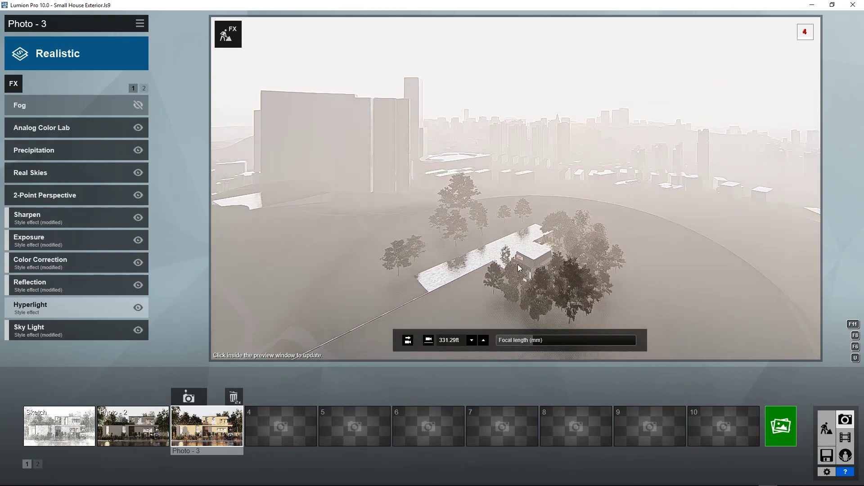
pyautogui.click(526, 238)
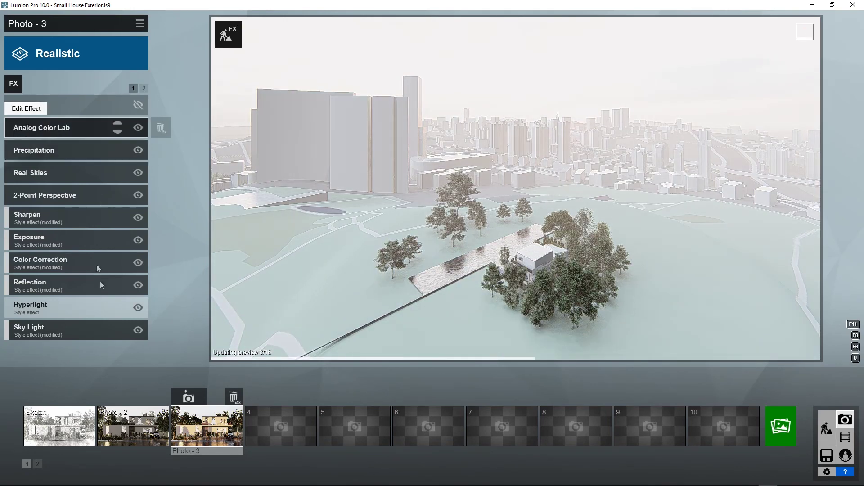
pyautogui.click(270, 426)
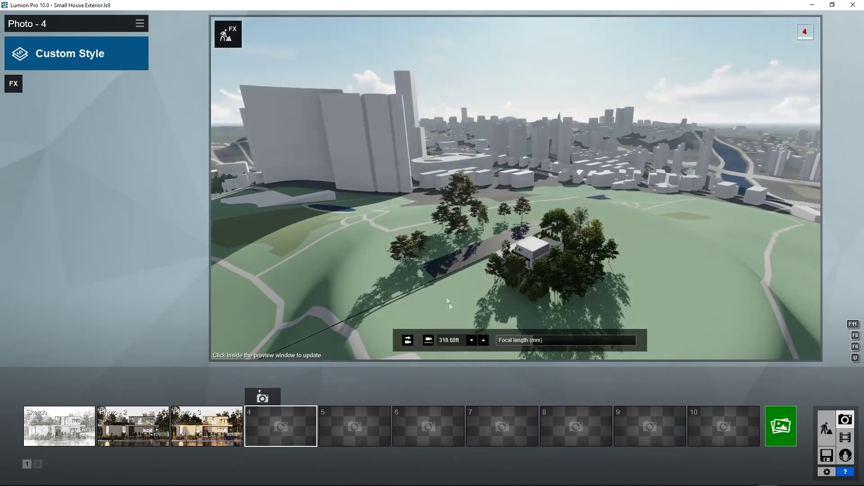
pyautogui.click(95, 55)
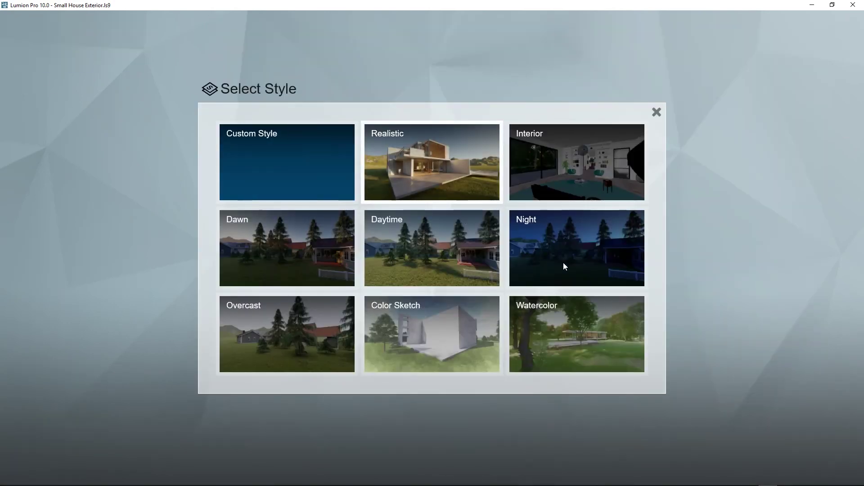
pyautogui.click(625, 300)
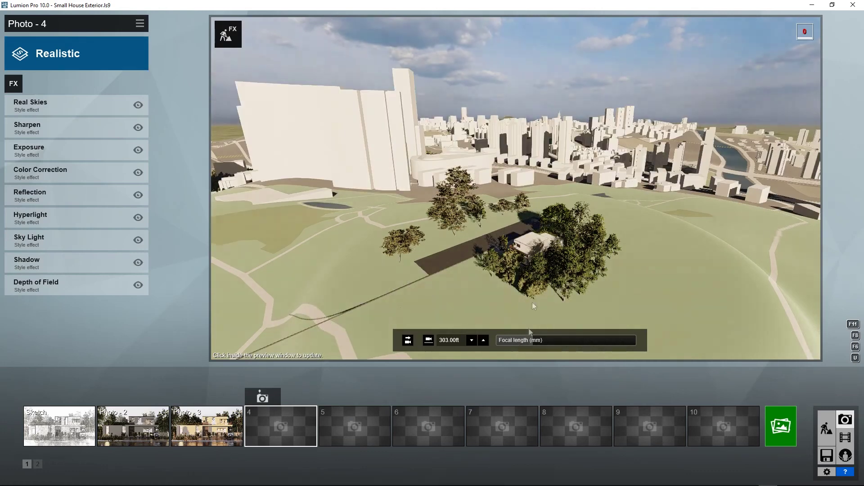
# - Set the photo's focal length to 52.9 mm, frame the house and trees against the city skyline, and refresh the preview
pyautogui.click(571, 340)
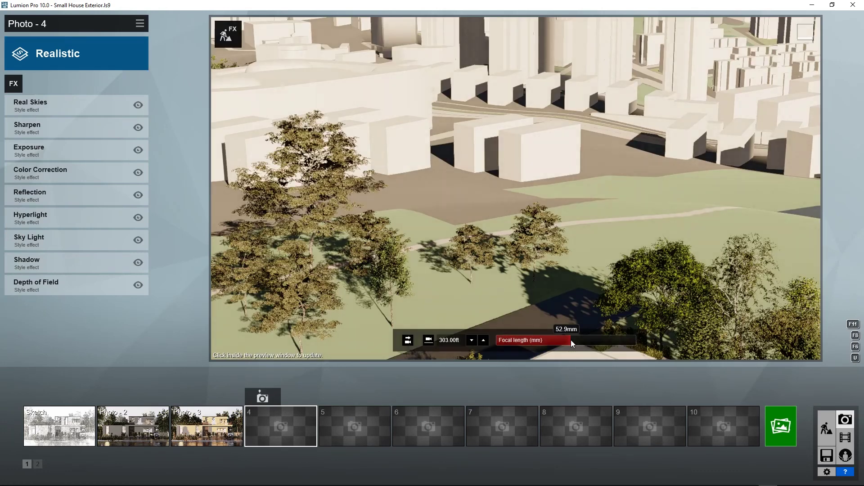
pyautogui.press('e')
pyautogui.moveTo(563, 257); pyautogui.dragTo(544, 164, button='right')
pyautogui.press('e')
pyautogui.press('w')
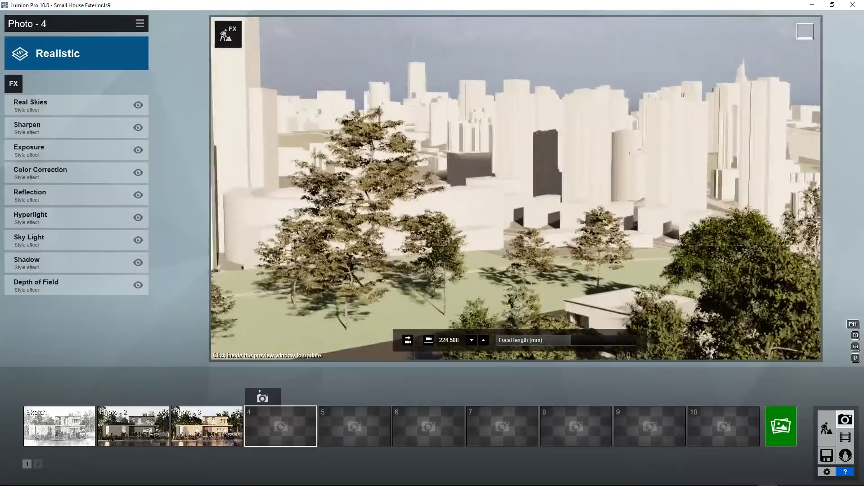
pyautogui.moveTo(619, 278); pyautogui.dragTo(617, 290, button='right')
pyautogui.click(617, 289)
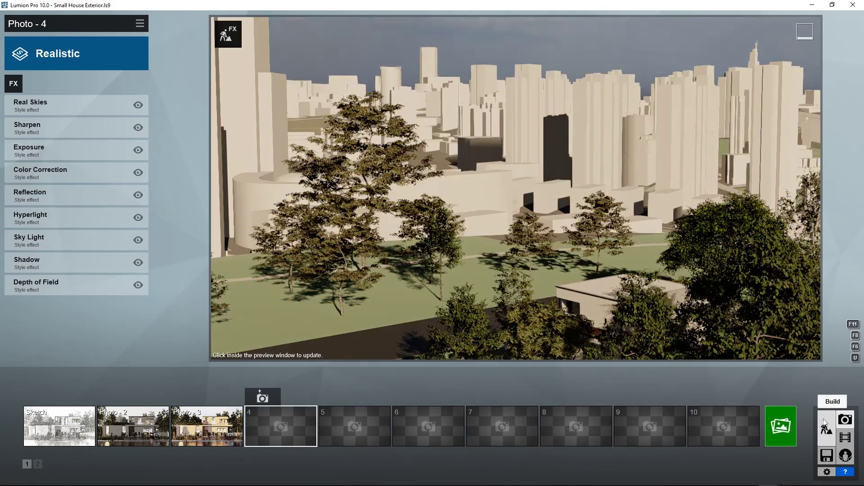
# - Return to Build mode, turn the view to the front of the house, and open the map for picking GPS coordinates
pyautogui.click(826, 427)
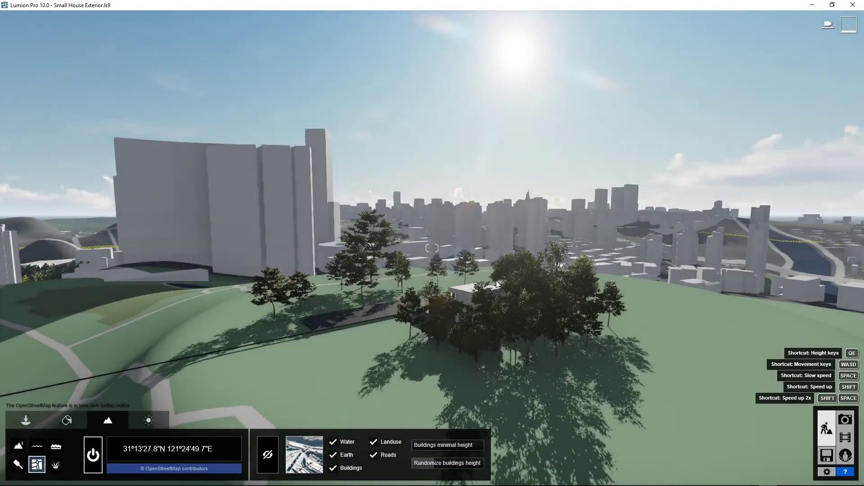
pyautogui.press('a')
pyautogui.moveTo(496, 285); pyautogui.dragTo(410, 304, button='right')
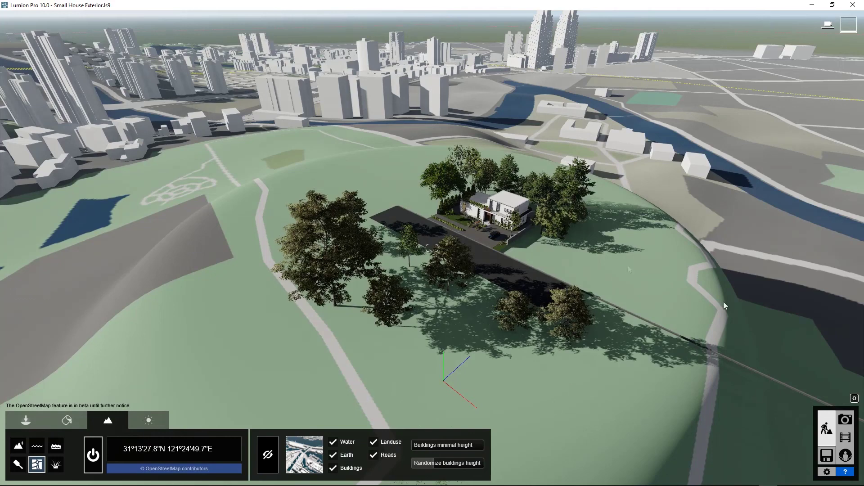
pyautogui.click(167, 449)
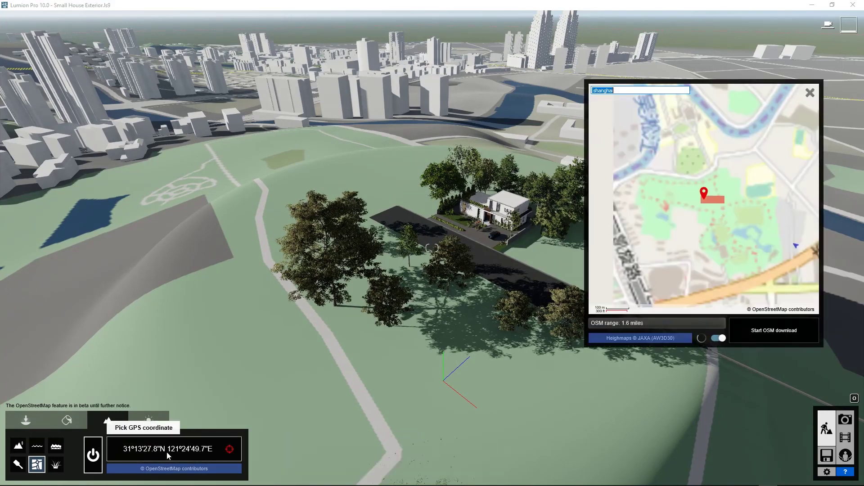
# - Move the location pin from Shanghai eastward over the sea to about 31°30'46"N 123°49'06"E
pyautogui.scroll(-5, 681, 234)
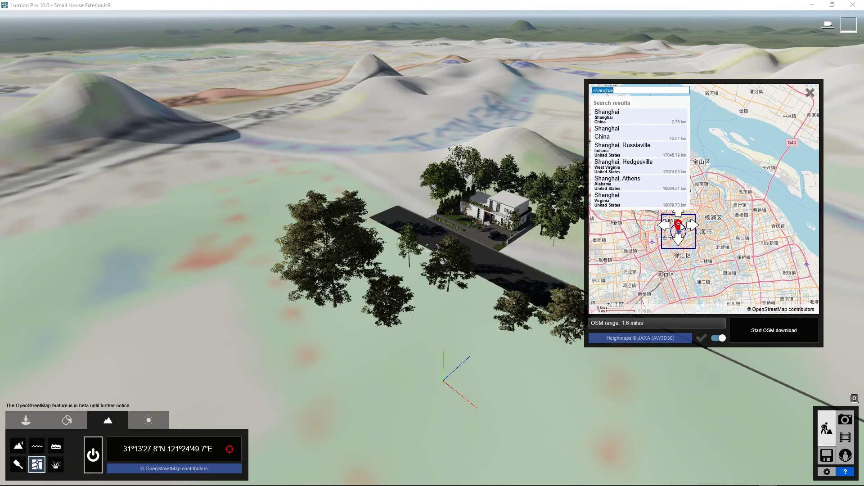
pyautogui.moveTo(681, 226); pyautogui.dragTo(734, 188)
pyautogui.scroll(-4, 693, 220)
pyautogui.moveTo(716, 220); pyautogui.dragTo(666, 234)
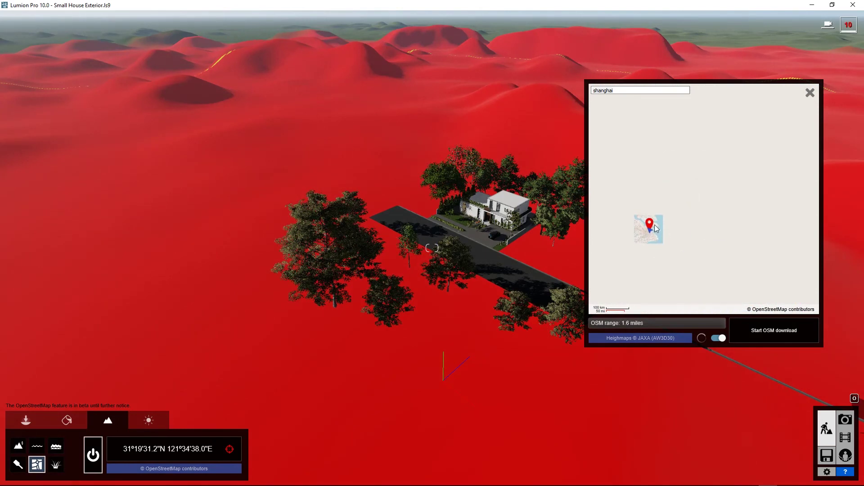
# - Search the map for "los angeles" and choose Los Angeles, California as the location
pyautogui.click(631, 90)
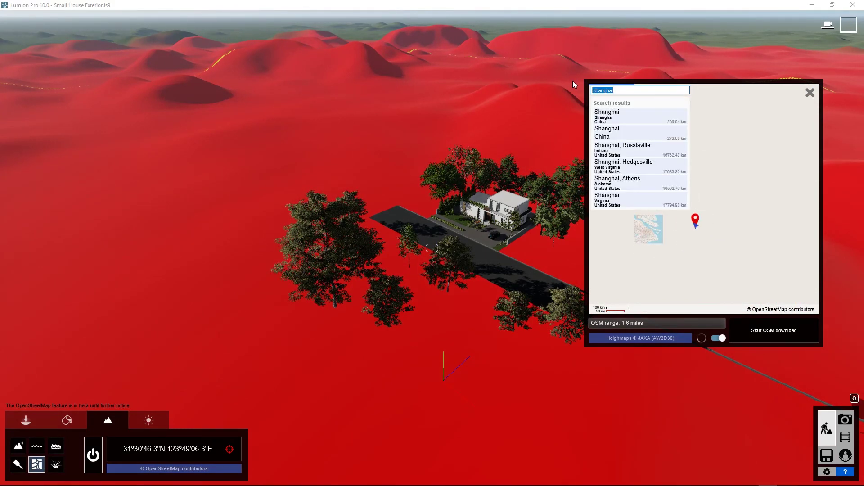
pyautogui.write('los')
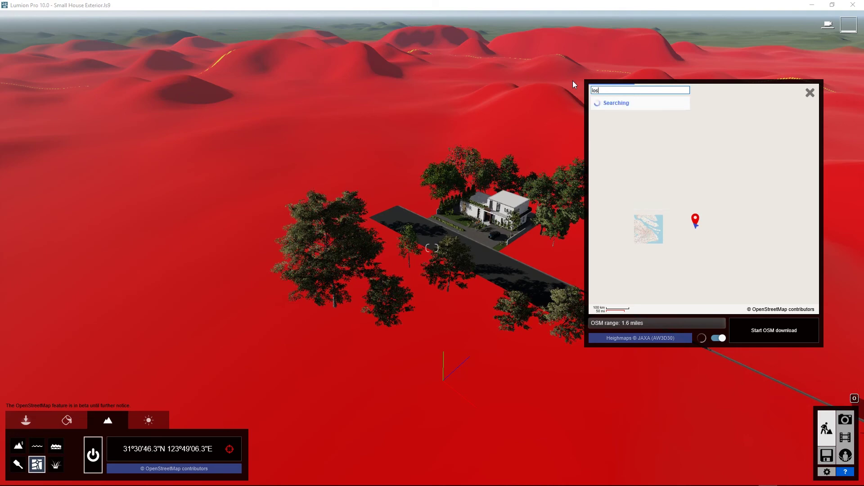
pyautogui.write(' angeles')
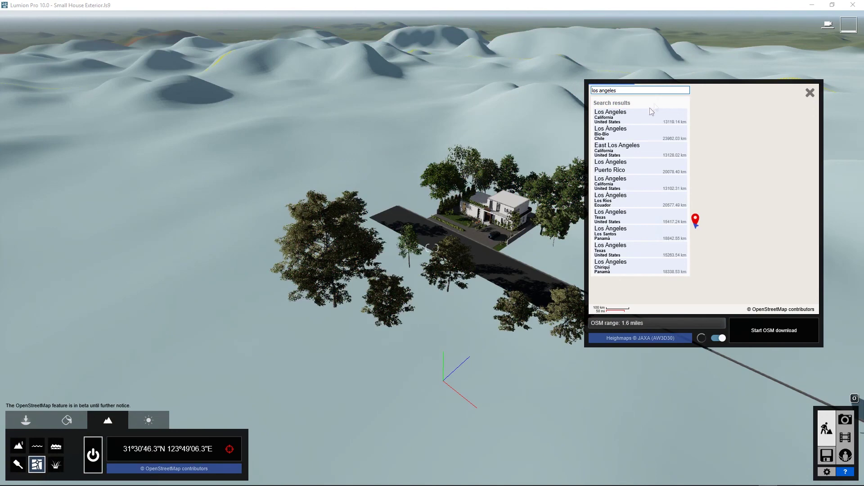
pyautogui.click(641, 117)
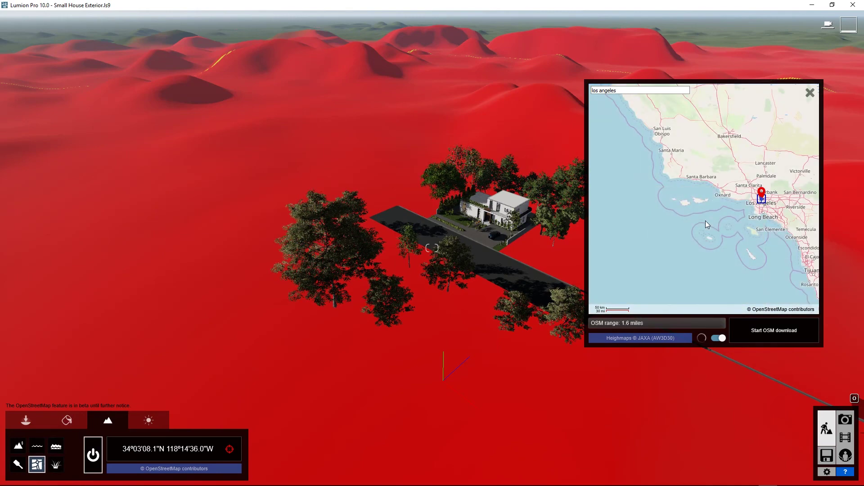
# - Move the location pin north from central Los Angeles to Glendale
pyautogui.scroll(2, 761, 219)
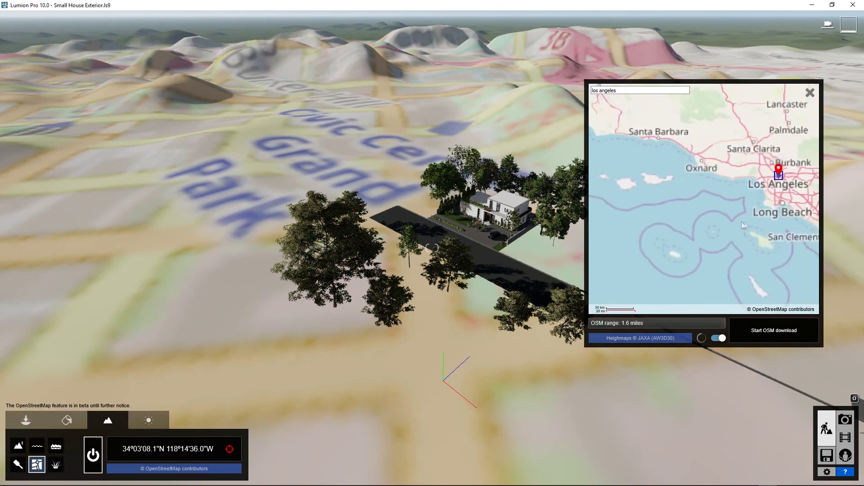
pyautogui.moveTo(647, 235); pyautogui.dragTo(614, 253)
pyautogui.moveTo(661, 233); pyautogui.dragTo(607, 274)
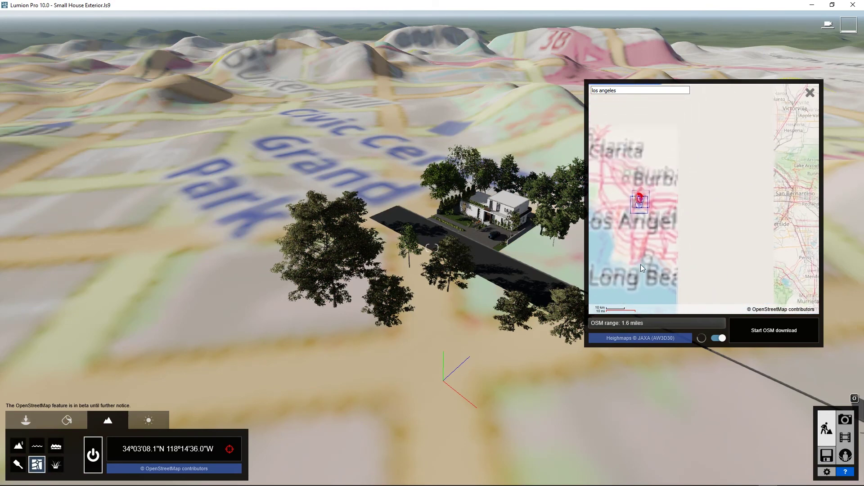
pyautogui.scroll(2, 642, 210)
pyautogui.moveTo(662, 271); pyautogui.dragTo(684, 308)
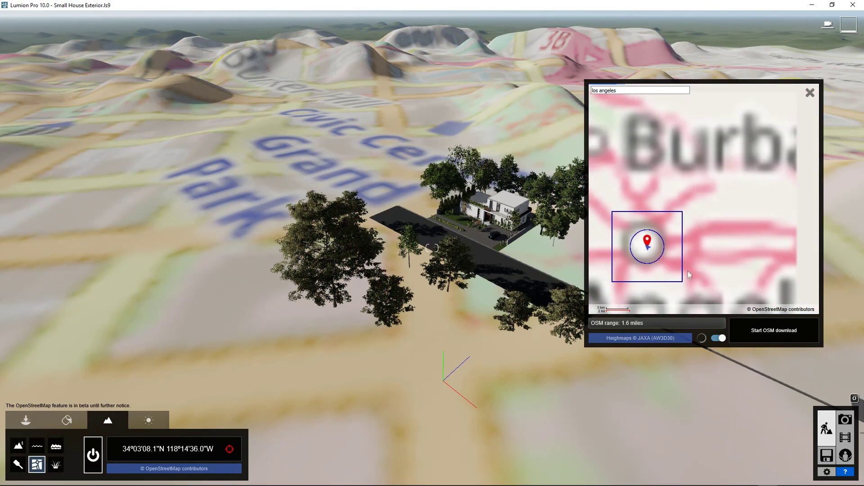
pyautogui.scroll(-1, 687, 272)
pyautogui.moveTo(667, 249)
pyautogui.mouseDown()
pyautogui.moveTo(679, 249)
pyautogui.moveTo(695, 200)
pyautogui.moveTo(681, 211)
pyautogui.mouseUp()
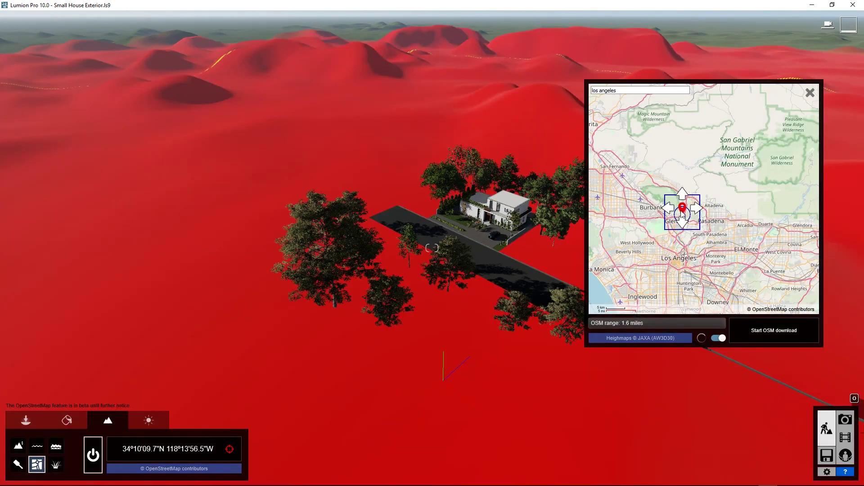
pyautogui.scroll(2, 677, 211)
pyautogui.scroll(-1, 773, 96)
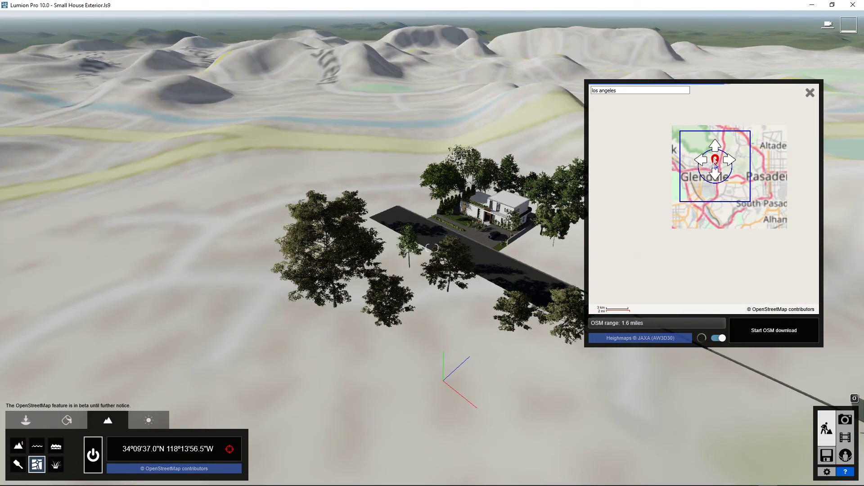
# - Move the location pin by way of Hollywood to central Los Angeles at 34°03'52.1"N 118°14'42.2"W, and download its OSM data
pyautogui.moveTo(716, 164)
pyautogui.mouseDown()
pyautogui.moveTo(695, 184)
pyautogui.moveTo(668, 192)
pyautogui.moveTo(661, 207)
pyautogui.mouseUp()
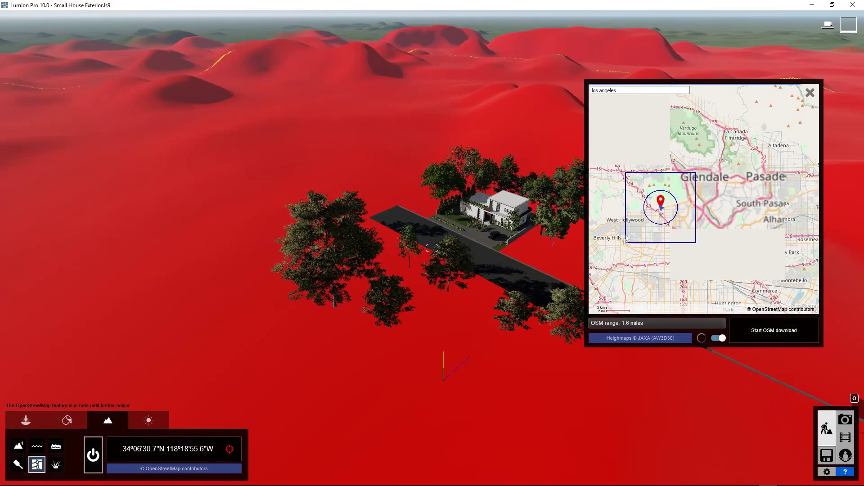
pyautogui.scroll(1, 647, 234)
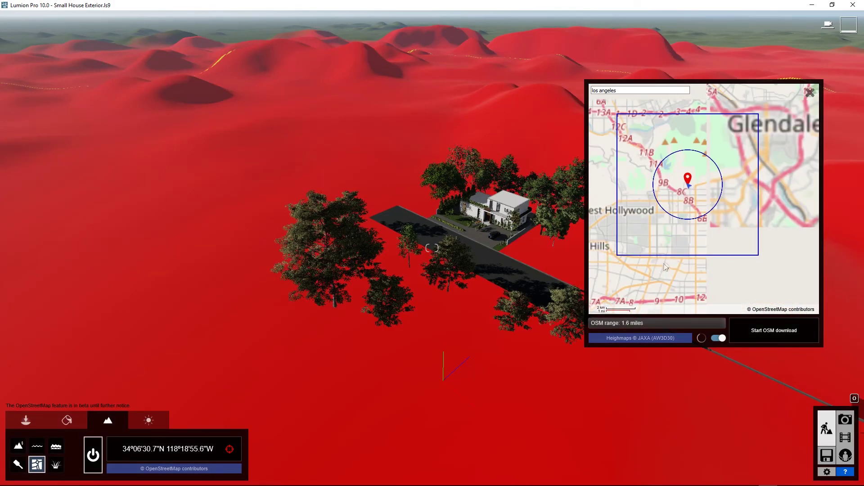
pyautogui.moveTo(667, 265); pyautogui.dragTo(614, 239)
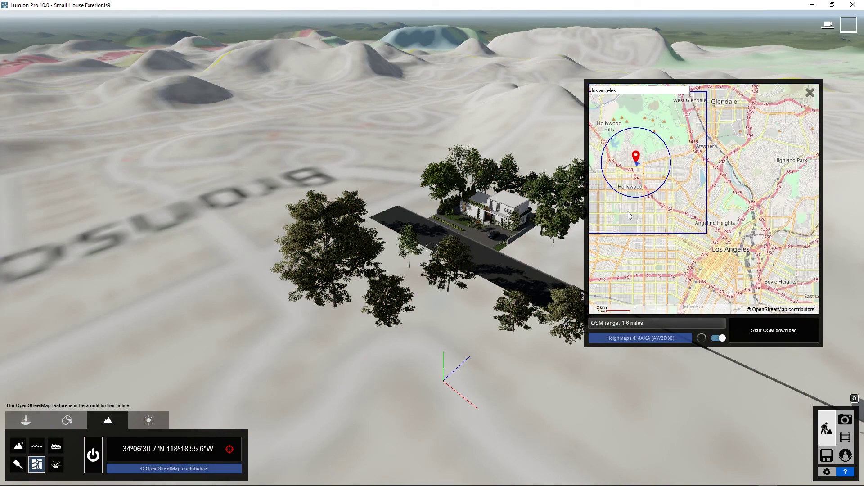
pyautogui.moveTo(632, 162)
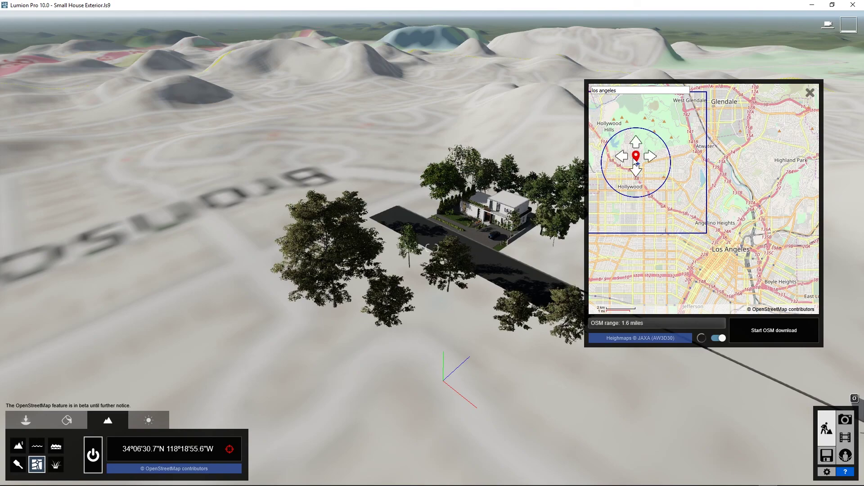
pyautogui.moveTo(636, 167)
pyautogui.mouseDown()
pyautogui.moveTo(716, 185)
pyautogui.moveTo(730, 238)
pyautogui.moveTo(735, 208)
pyautogui.moveTo(721, 209)
pyautogui.moveTo(726, 241)
pyautogui.moveTo(727, 222)
pyautogui.mouseUp()
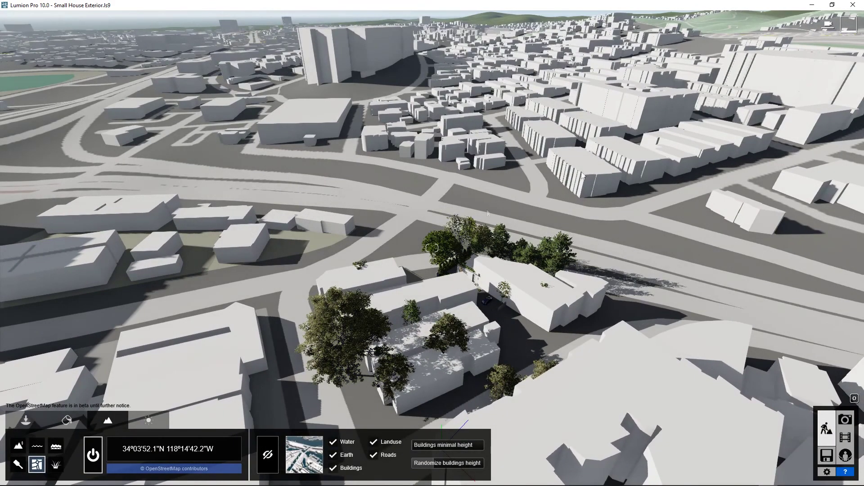
# - Fly around the downloaded Los Angeles surroundings to examine the skyline, motorways and blocks near the house
pyautogui.press('w')
pyautogui.moveTo(583, 176); pyautogui.dragTo(387, 153, button='right')
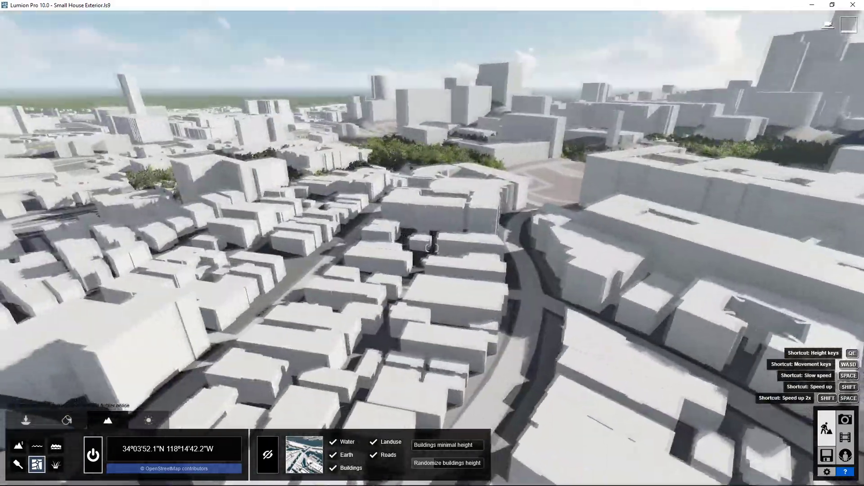
pyautogui.press('w')
pyautogui.moveTo(432, 248); pyautogui.dragTo(567, 218, button='right')
pyautogui.moveTo(432, 249); pyautogui.dragTo(349, 248, button='right')
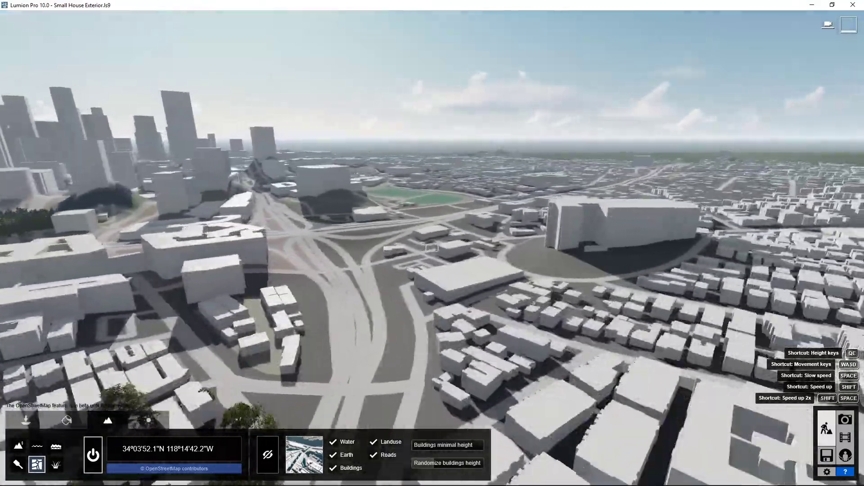
pyautogui.press('d')
pyautogui.moveTo(432, 248); pyautogui.dragTo(513, 248, button='right')
pyautogui.press('w')
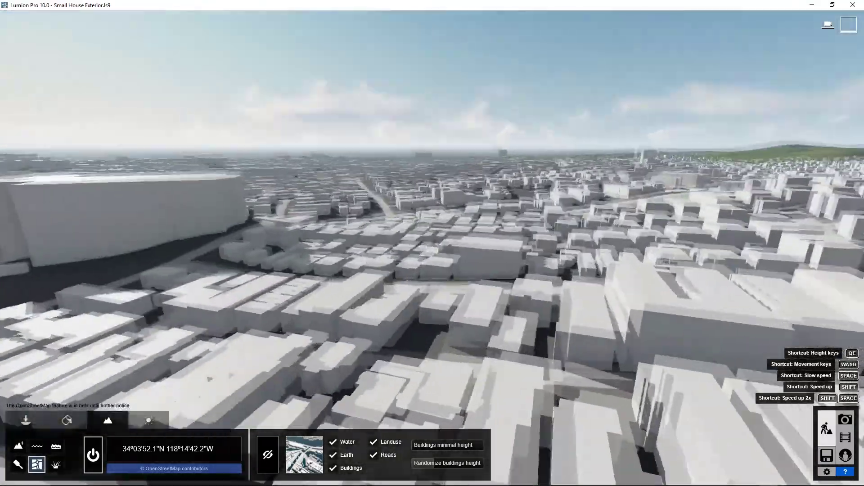
pyautogui.moveTo(433, 248); pyautogui.dragTo(405, 275, button='right')
pyautogui.press('w')
pyautogui.press('q')
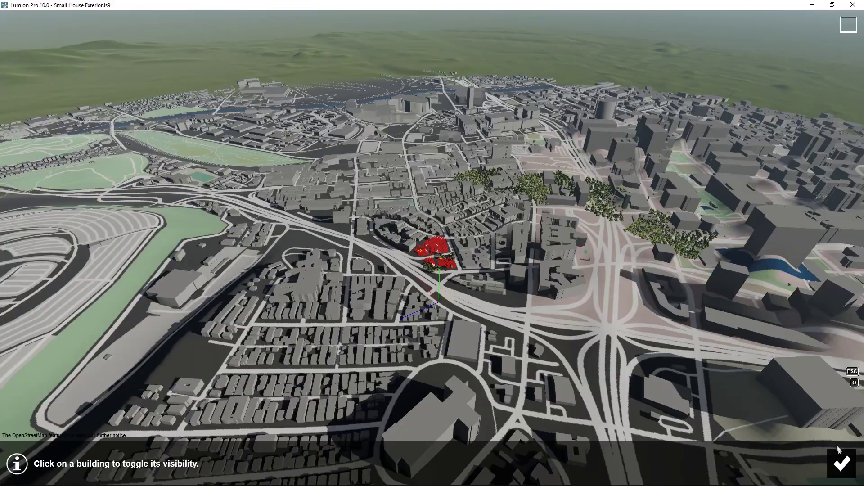
# - Finish hiding the OpenStreetMap buildings that overlap the house and its trees, and inspect the cleared site from several distances
pyautogui.click(841, 463)
pyautogui.hotkey('shift', 'w')
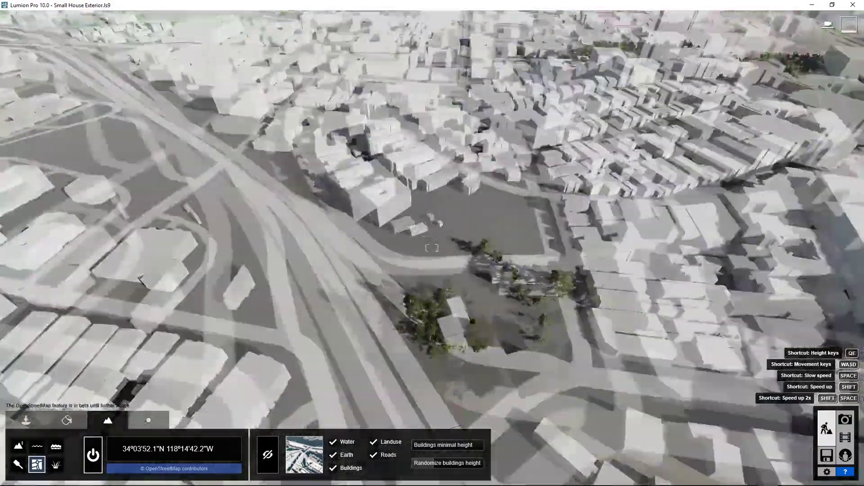
pyautogui.hotkey('shift', 'w')
pyautogui.hotkey('shift', 's')
pyautogui.moveTo(432, 248); pyautogui.dragTo(355, 302, button='right')
pyautogui.hotkey('shift', 's')
pyautogui.hotkey('shift', 'a')
pyautogui.hotkey('shift', 'w')
pyautogui.press('e')
pyautogui.press('d')
pyautogui.hotkey('shift', 's')
pyautogui.moveTo(450, 279); pyautogui.dragTo(441, 263, button='right')
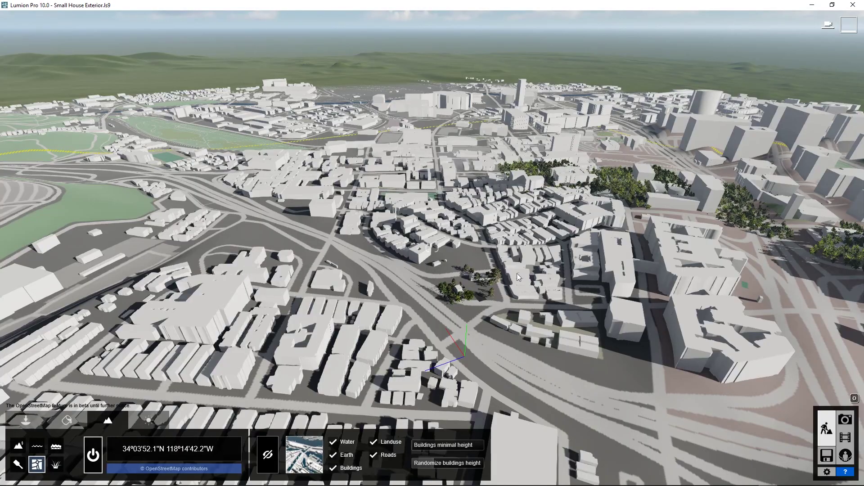
# - Frame an elevated aerial view of the house and its Los Angeles surroundings, and store it as photo 4
pyautogui.moveTo(519, 277); pyautogui.dragTo(104, 300, button='right')
pyautogui.press('s')
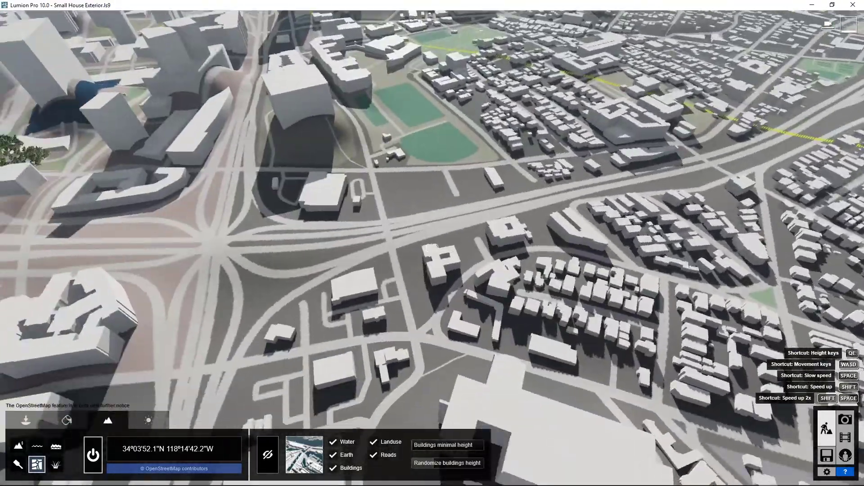
pyautogui.moveTo(430, 249); pyautogui.dragTo(432, 248, button='right')
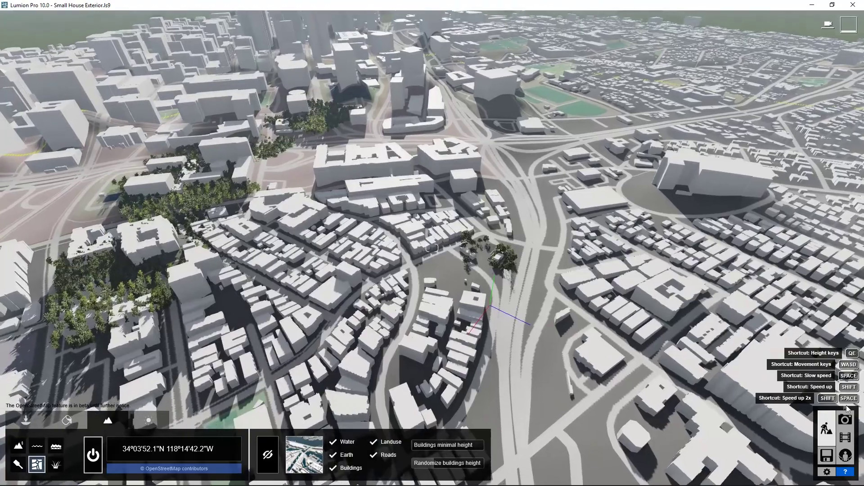
pyautogui.click(845, 420)
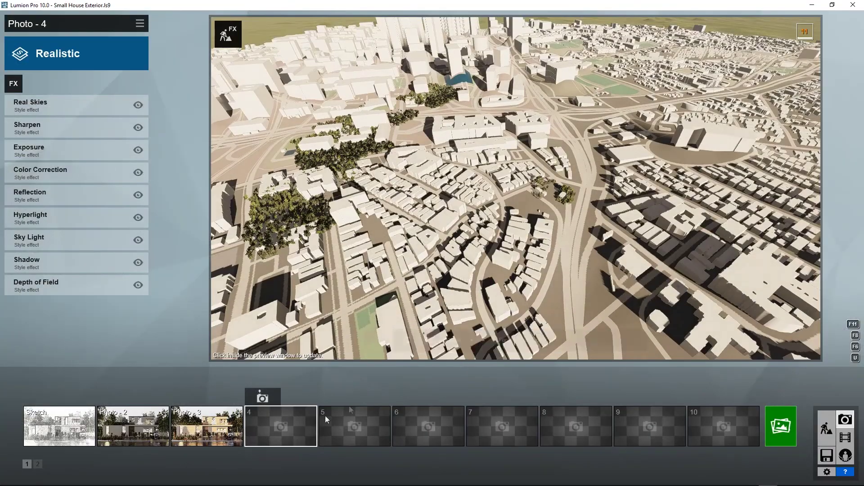
pyautogui.click(262, 397)
# - Add the Handheld Camera effect to photo 4 and increase its focal length to about the middle of the range
pyautogui.click(15, 83)
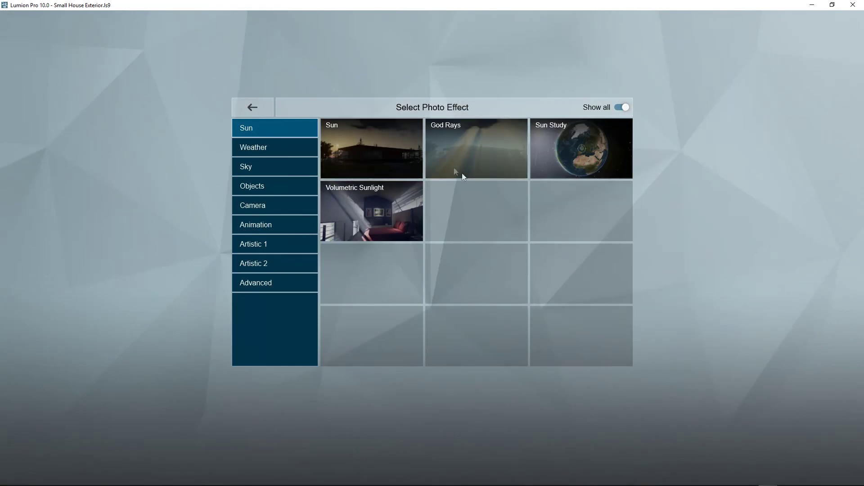
pyautogui.click(267, 203)
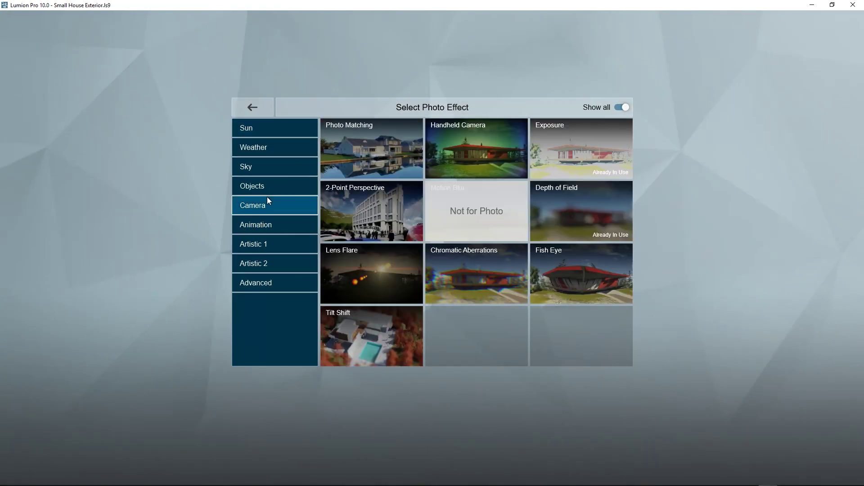
pyautogui.click(271, 185)
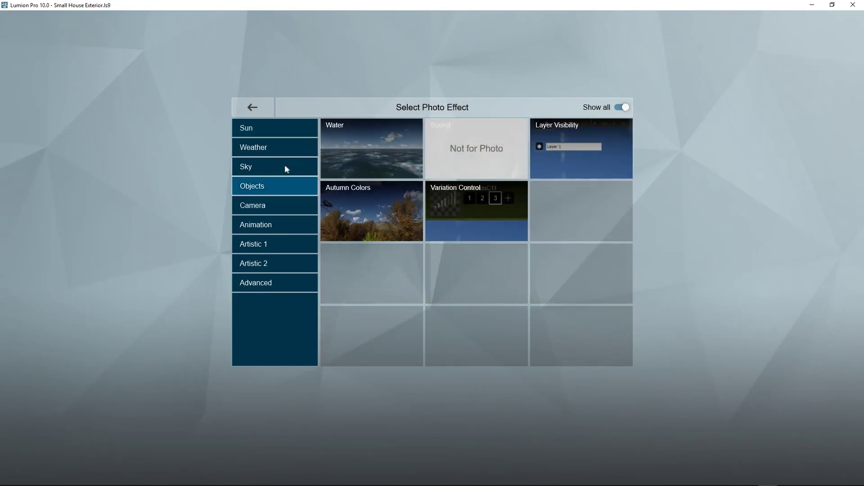
pyautogui.click(269, 207)
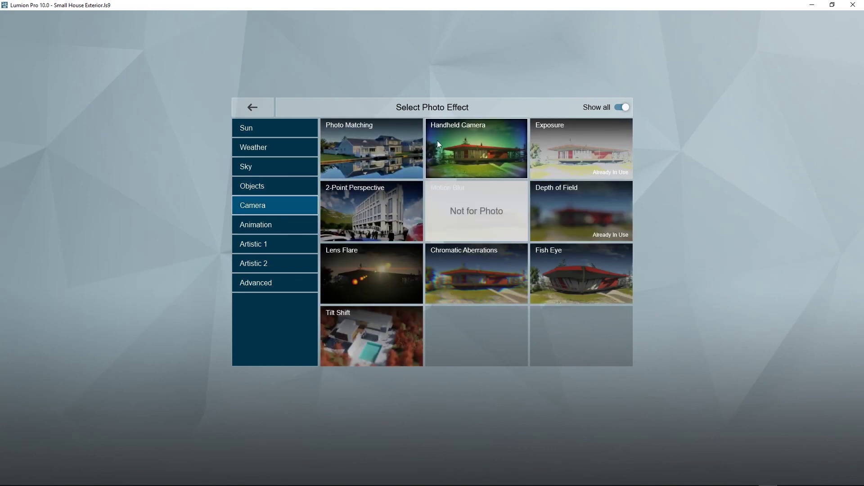
pyautogui.click(507, 139)
pyautogui.click(115, 195)
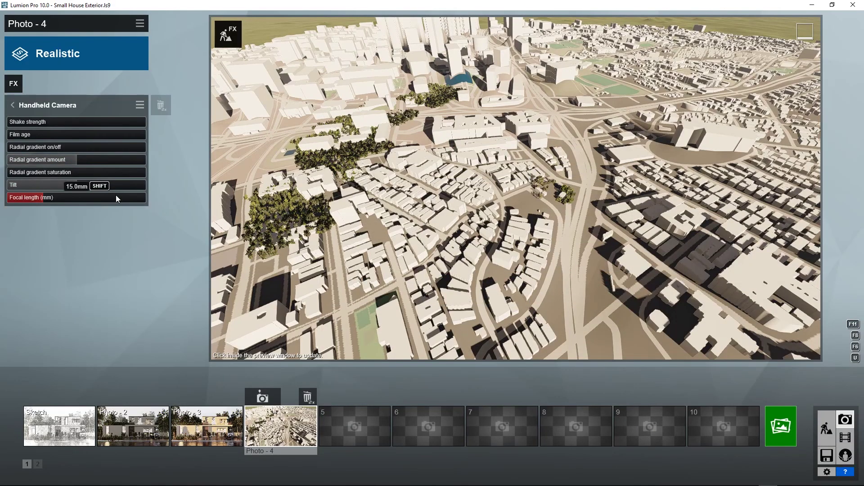
pyautogui.moveTo(116, 195); pyautogui.dragTo(80, 193)
# - Reframe photo 4 closer on the house and its trees among the surrounding blocks, and save the new camera view
pyautogui.moveTo(516, 212); pyautogui.dragTo(410, 122, button='middle')
pyautogui.press('e')
pyautogui.moveTo(516, 188); pyautogui.dragTo(522, 135, button='right')
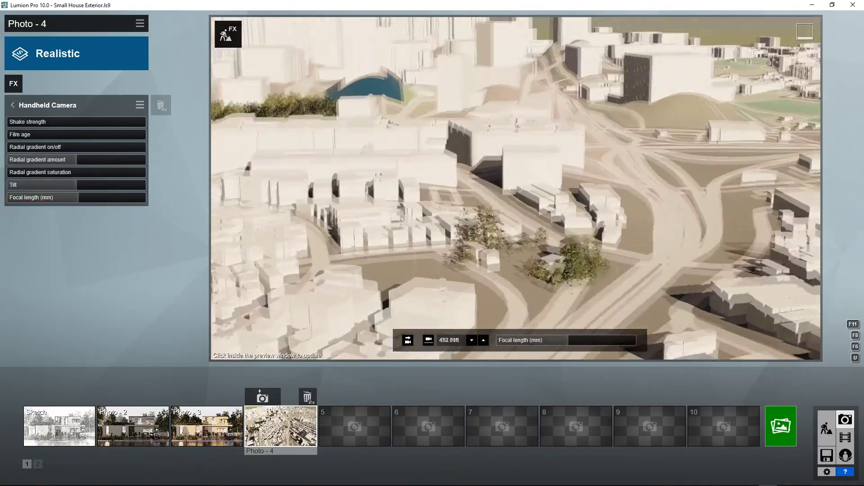
pyautogui.press('e')
pyautogui.moveTo(516, 188)
pyautogui.mouseDown(button='right')
pyautogui.moveTo(493, 186)
pyautogui.moveTo(509, 194)
pyautogui.moveTo(516, 176)
pyautogui.moveTo(515, 189)
pyautogui.mouseUp(button='right')
pyautogui.press('w')
pyautogui.press('s')
pyautogui.press('q')
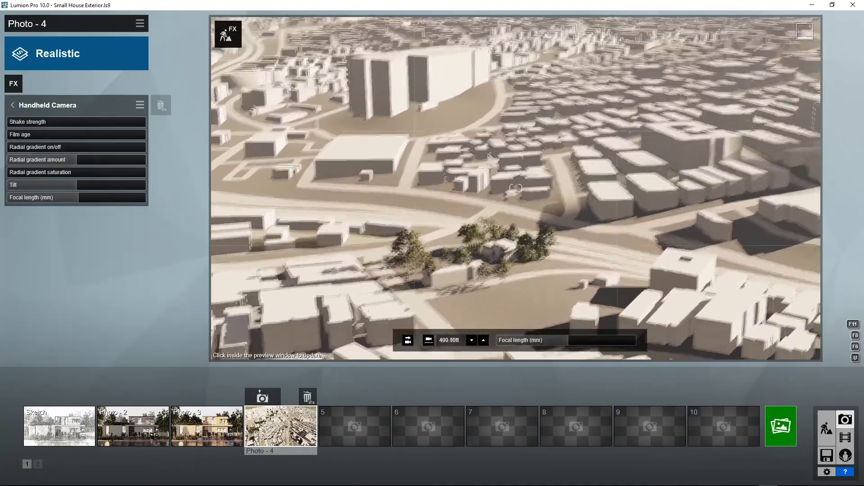
pyautogui.press('e')
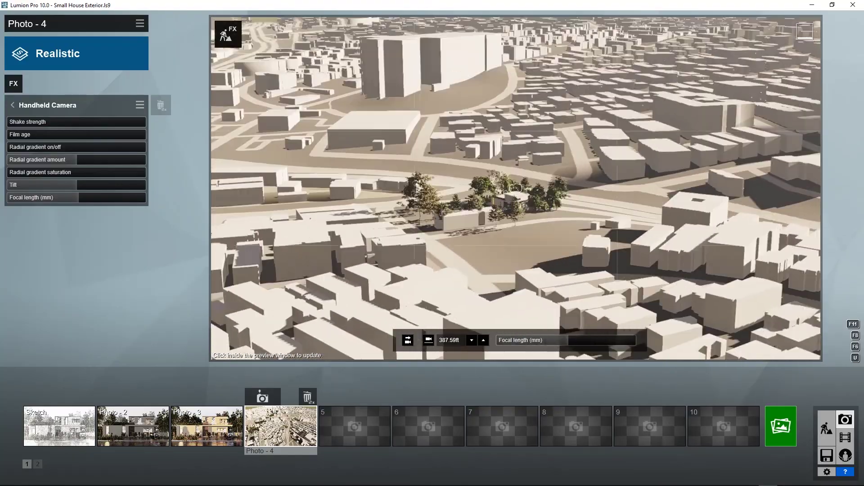
pyautogui.click(253, 398)
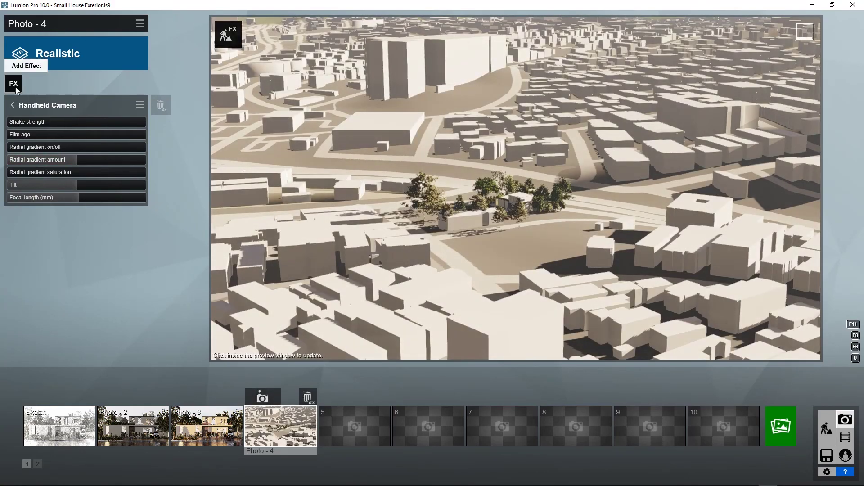
# - Add the Tilt Shift camera effect to photo 4
pyautogui.click(14, 83)
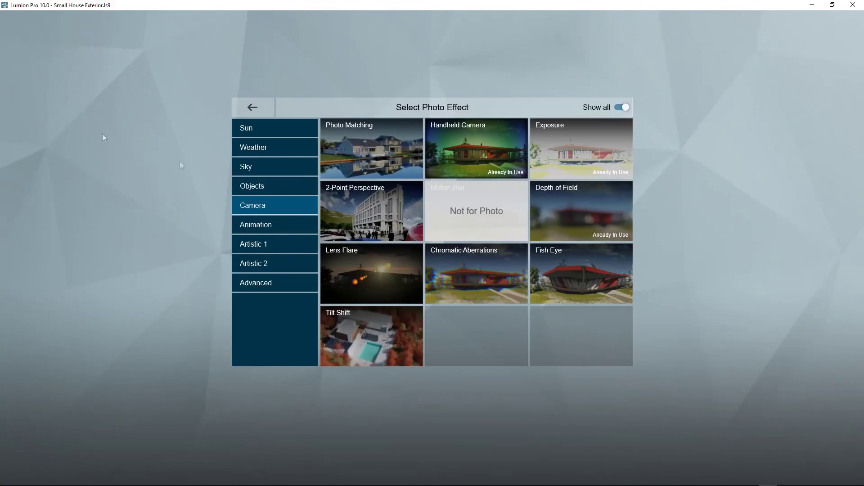
pyautogui.click(261, 187)
pyautogui.click(266, 211)
pyautogui.click(260, 224)
pyautogui.moveTo(262, 244)
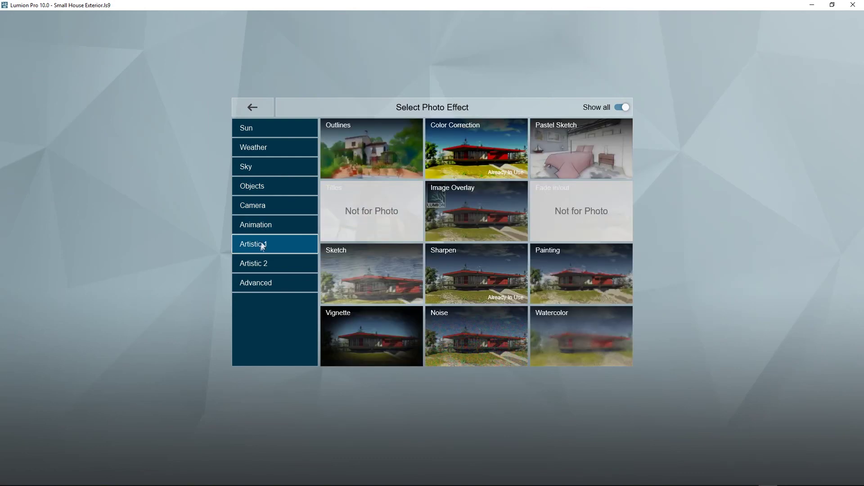
pyautogui.click(263, 207)
pyautogui.click(384, 339)
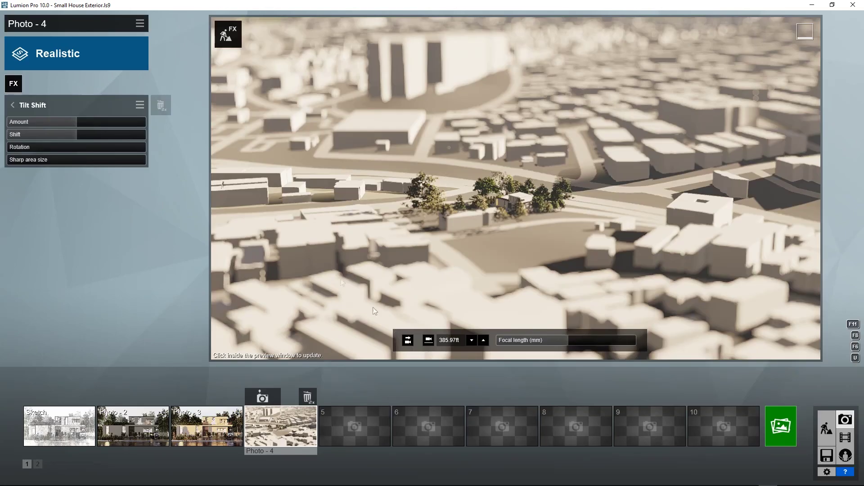
# - Increase the Tilt Shift amount, lower its shift slightly and widen the sharp area around the house, checking the blur from other angles
pyautogui.click(107, 121)
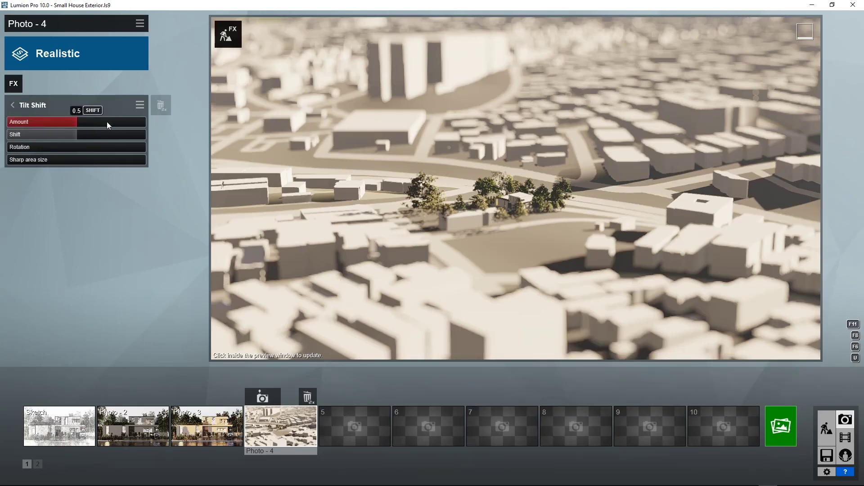
pyautogui.click(68, 134)
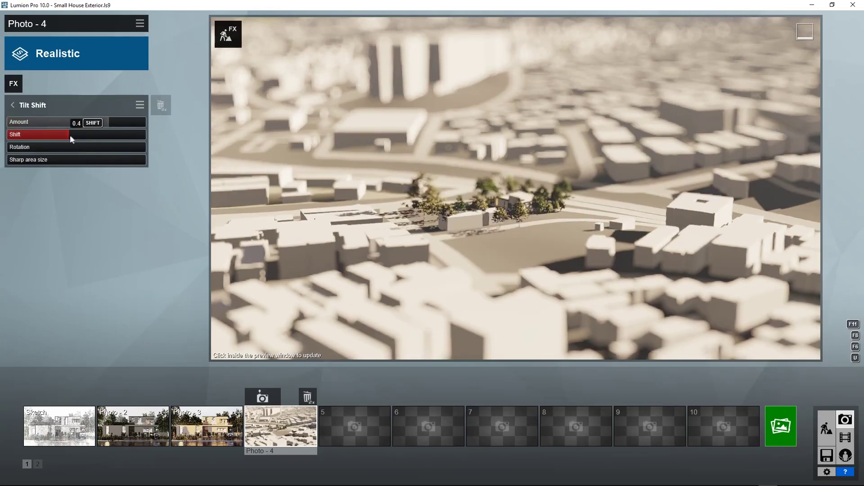
pyautogui.click(72, 136)
pyautogui.click(31, 158)
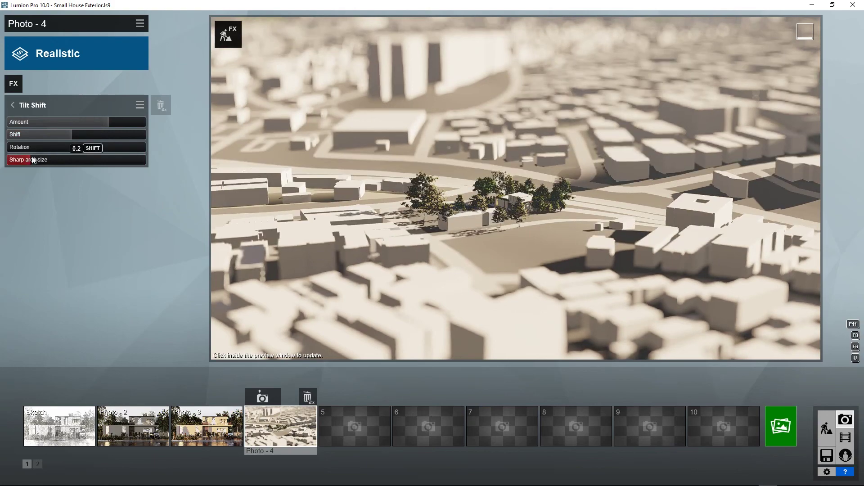
pyautogui.moveTo(32, 158)
pyautogui.mouseDown()
pyautogui.moveTo(75, 155)
pyautogui.moveTo(47, 161)
pyautogui.mouseUp()
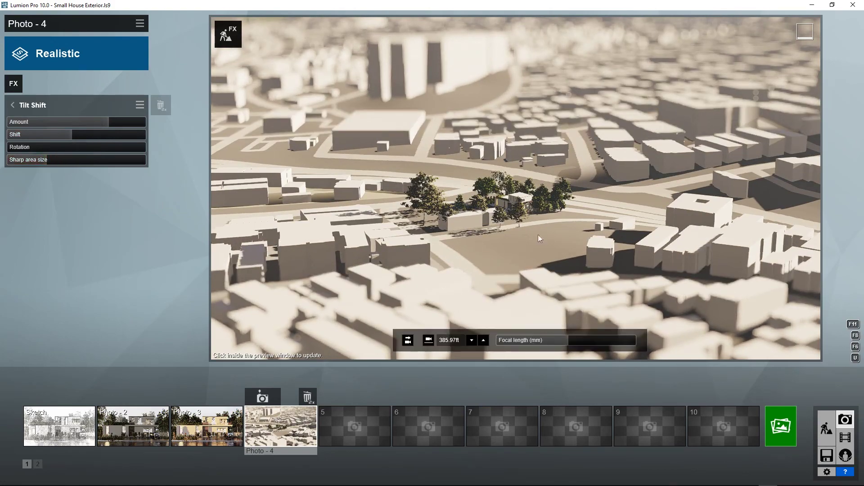
pyautogui.moveTo(539, 235); pyautogui.dragTo(343, 257, button='right')
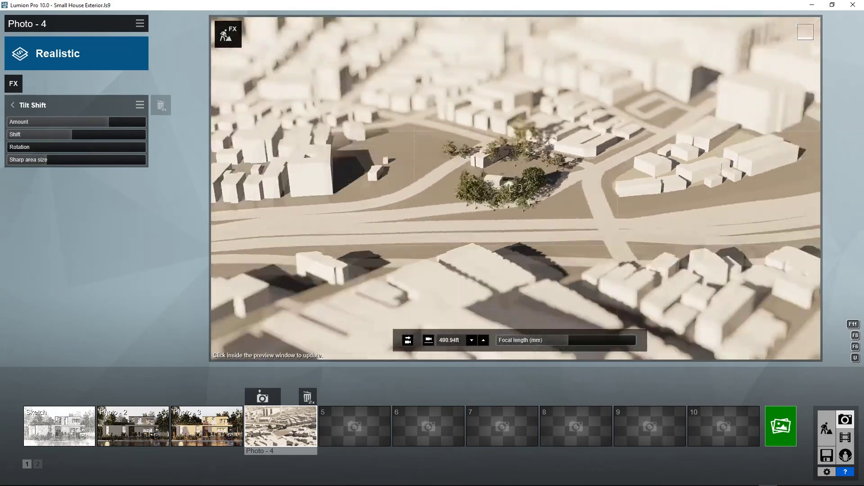
pyautogui.moveTo(516, 188); pyautogui.dragTo(516, 188, button='right')
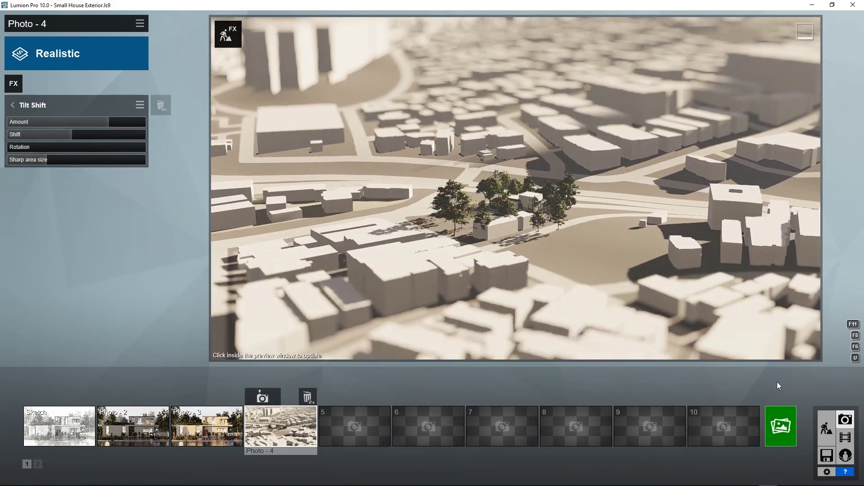
# - Return to build mode and fly over the Los Angeles surroundings to examine the terrain near the house and the downtown towers
pyautogui.click(827, 429)
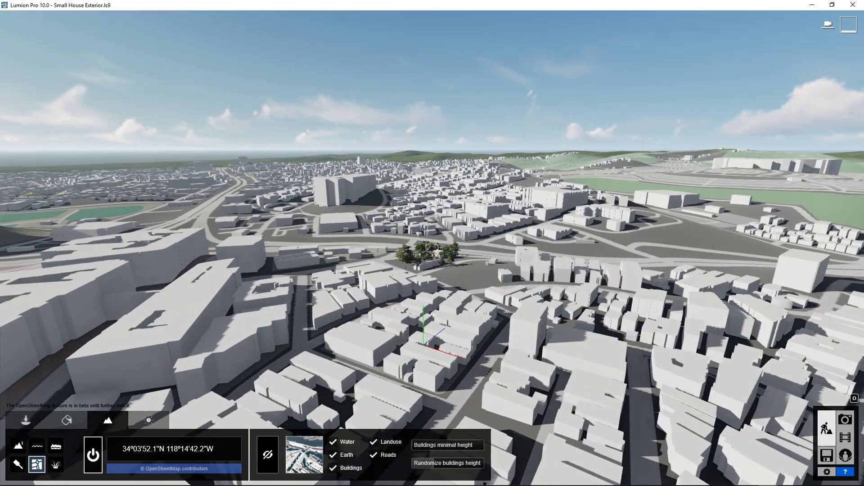
pyautogui.moveTo(712, 315); pyautogui.dragTo(712, 315, button='right')
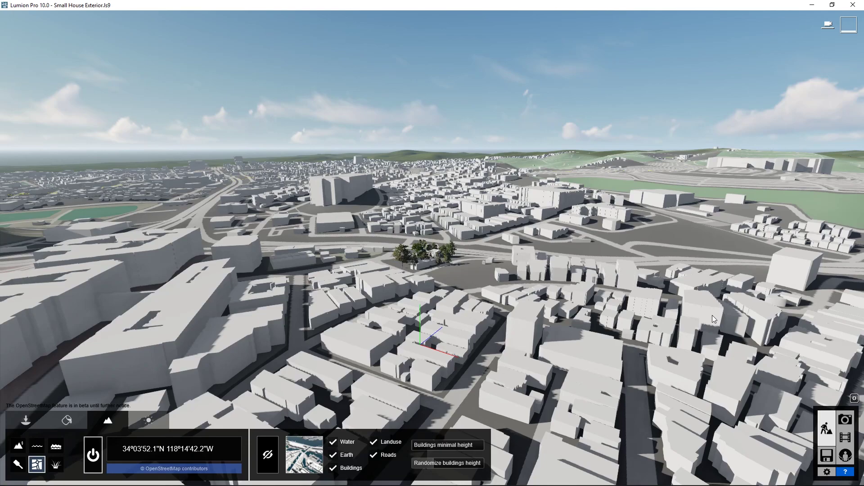
pyautogui.press('q')
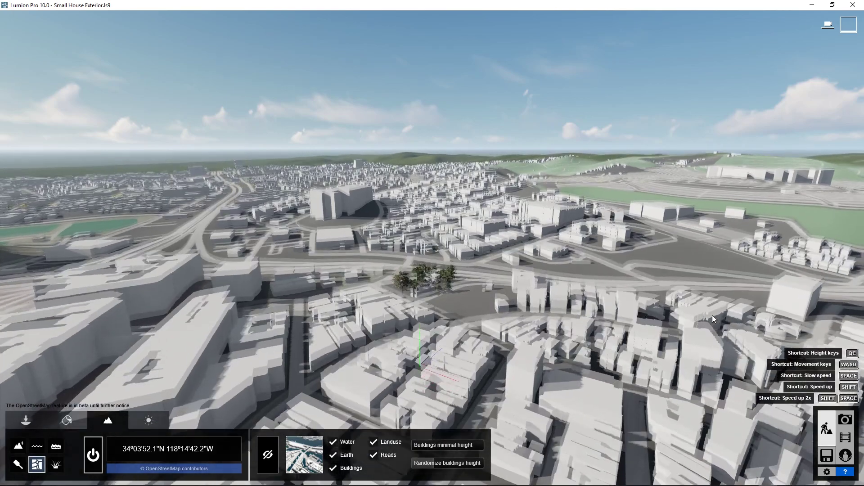
pyautogui.press('w')
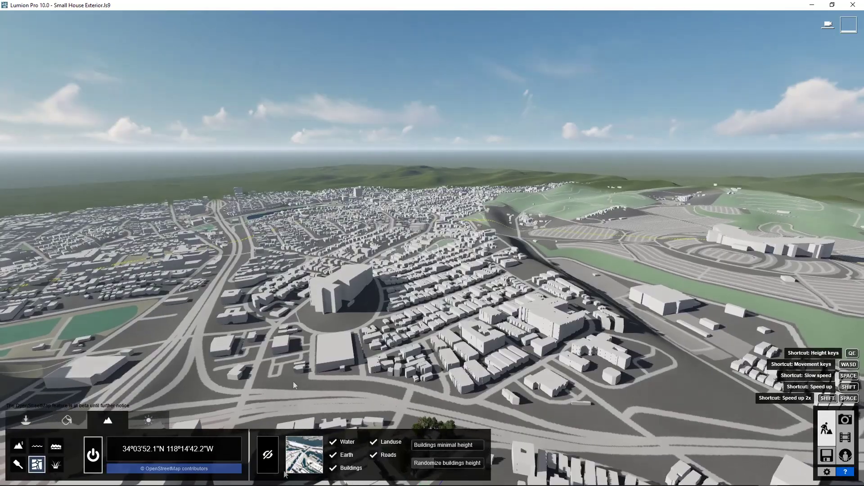
pyautogui.press('s')
pyautogui.moveTo(357, 228); pyautogui.dragTo(242, 235, button='right')
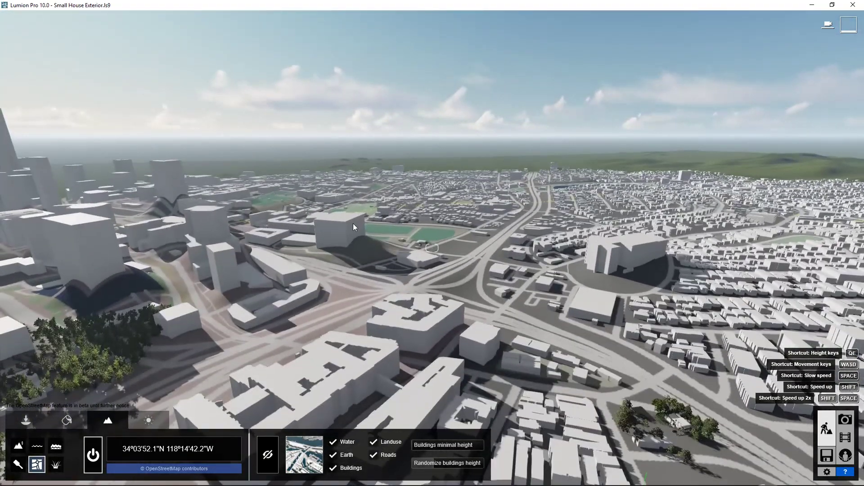
pyautogui.press('d')
pyautogui.moveTo(353, 223); pyautogui.dragTo(297, 221, button='right')
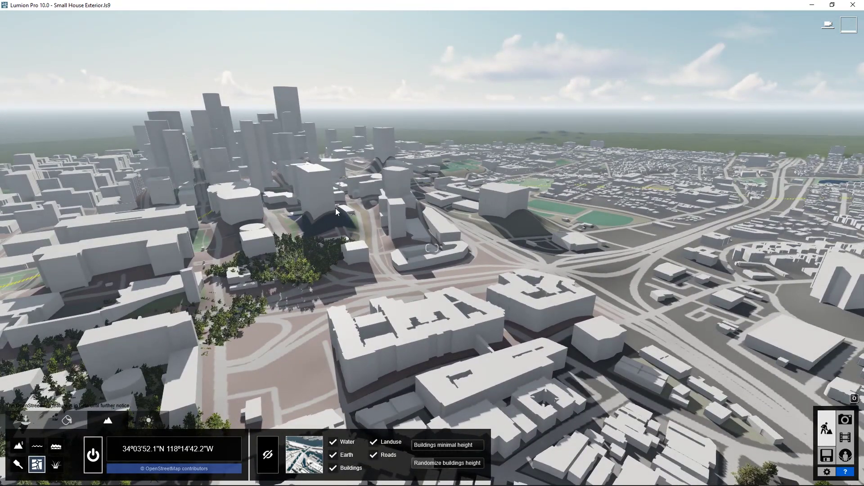
# - Lower the raised terrain beneath the tall building beside the downtown towers, and inspect the landscape around the house
pyautogui.click(18, 453)
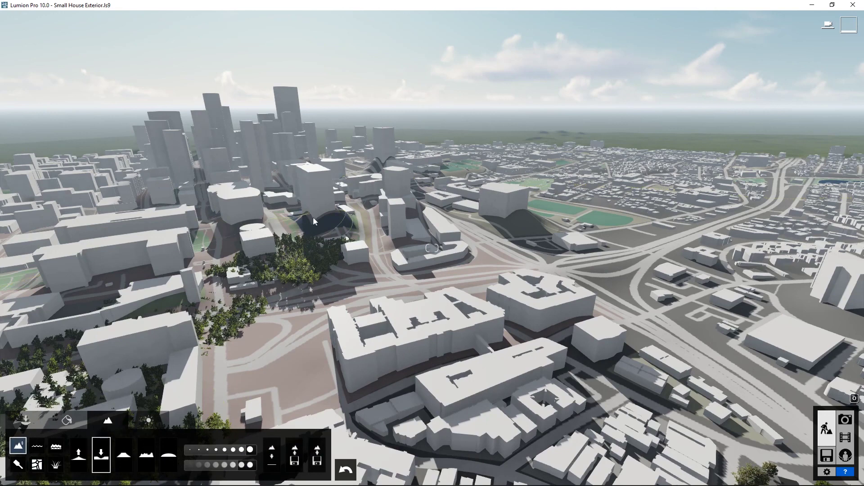
pyautogui.moveTo(314, 220)
pyautogui.mouseDown()
pyautogui.moveTo(405, 209)
pyautogui.moveTo(398, 212)
pyautogui.moveTo(473, 252)
pyautogui.mouseUp()
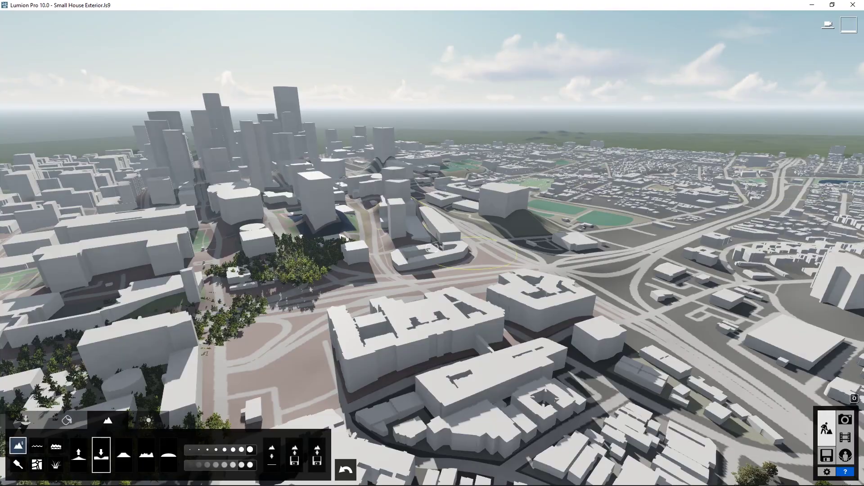
pyautogui.moveTo(476, 252); pyautogui.dragTo(676, 274, button='right')
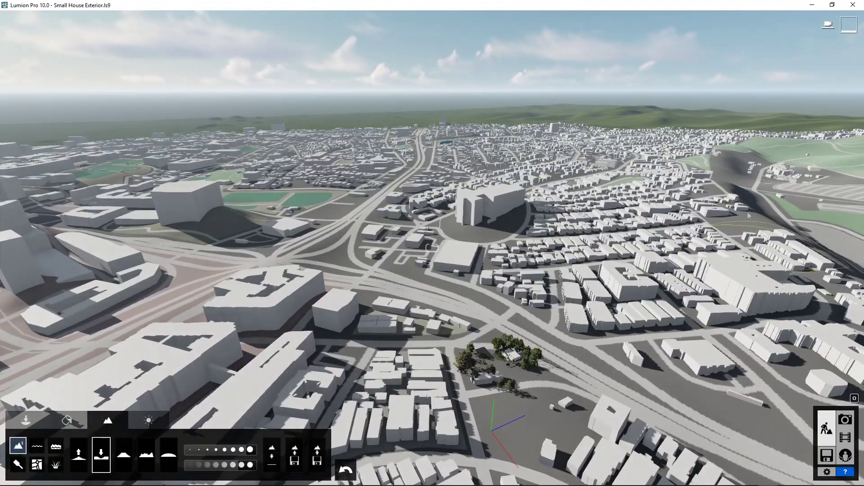
pyautogui.moveTo(719, 255)
pyautogui.mouseDown(button='right')
pyautogui.moveTo(748, 297)
pyautogui.moveTo(618, 308)
pyautogui.mouseUp(button='right')
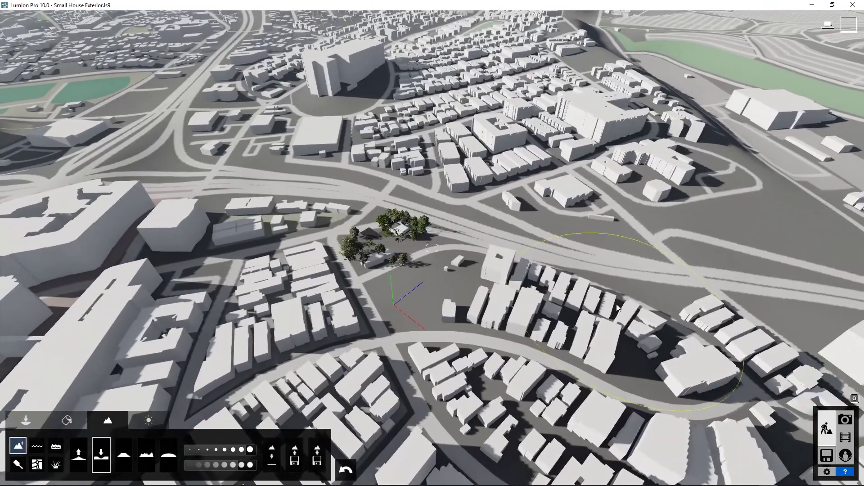